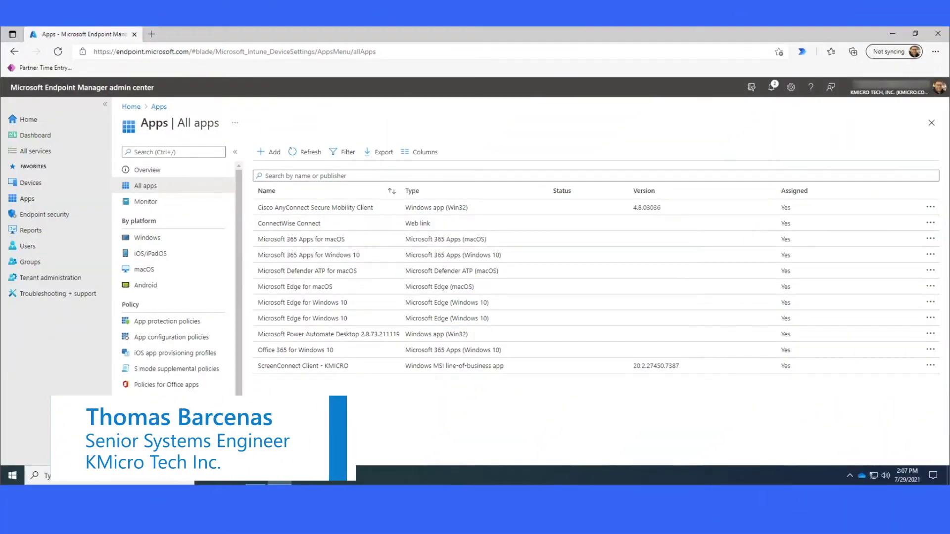
View the Content Prep Tool GitHub releases page in a new tab, then close it.
{"action": "key", "text": "ctrl+t"}
{"action": "type", "text": "https://github.com/microsoft/Microsoft-Win32-Content-Prep-Tool/releases"}
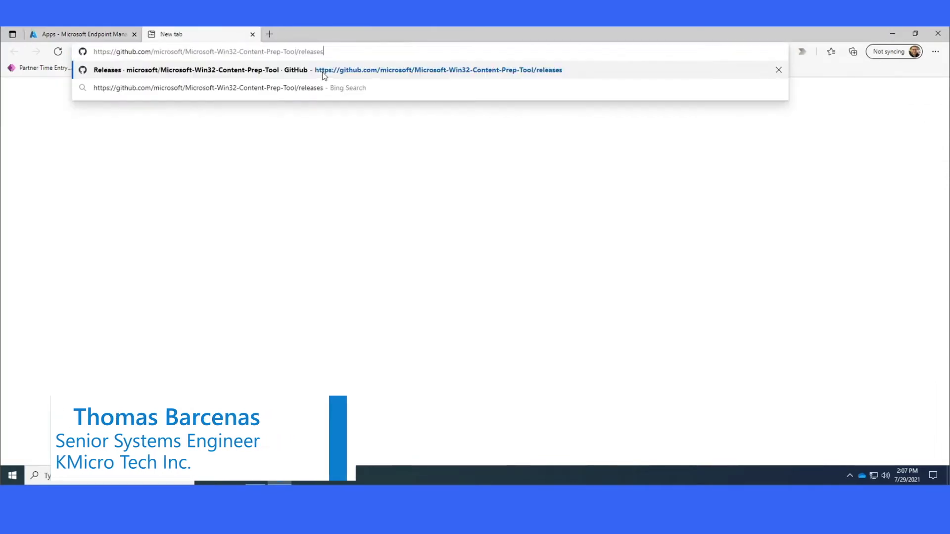
{"action": "key", "text": "Return"}
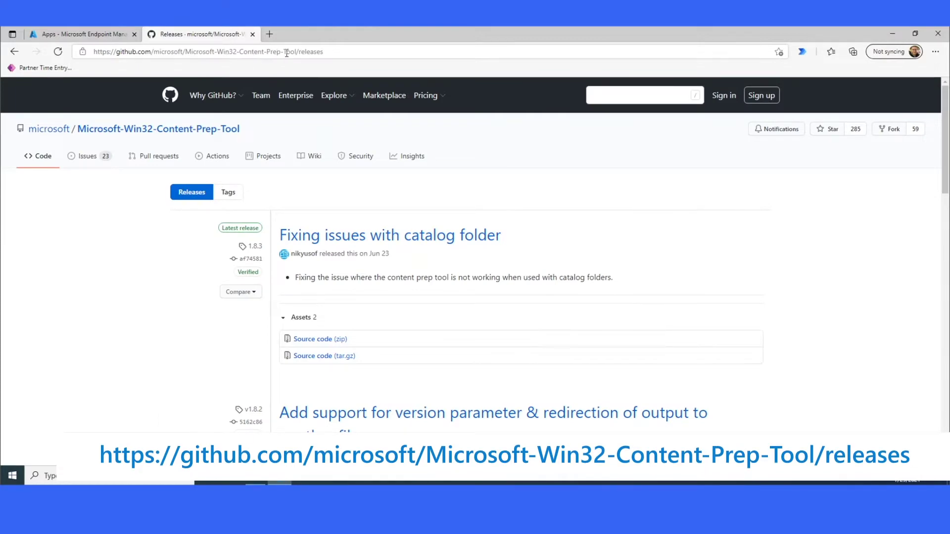
{"action": "scroll", "coordinate": [438, 218], "scroll_direction": "down", "scroll_amount": 2}
{"action": "scroll", "coordinate": [434, 229], "scroll_direction": "down", "scroll_amount": 3}
{"action": "scroll", "coordinate": [431, 203], "scroll_direction": "up", "scroll_amount": 4}
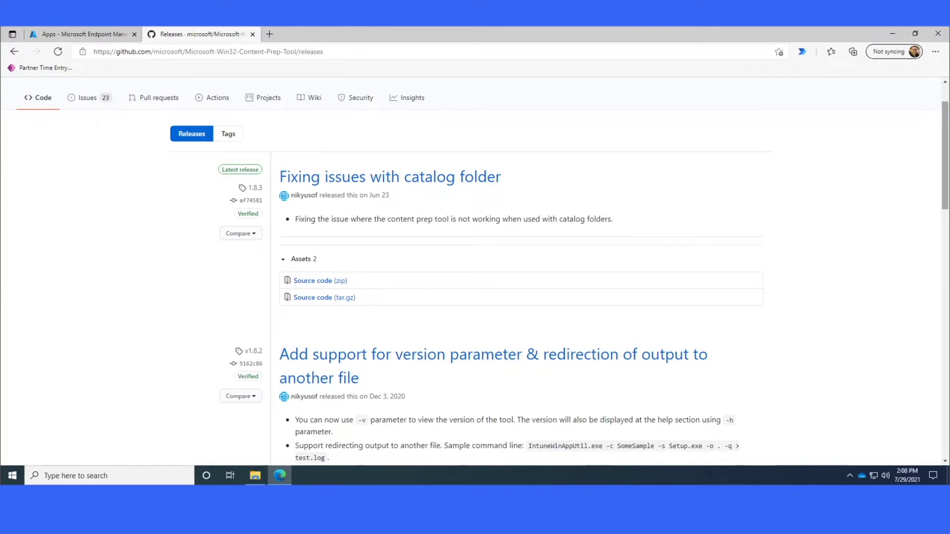
{"action": "left_click", "coordinate": [253, 34]}
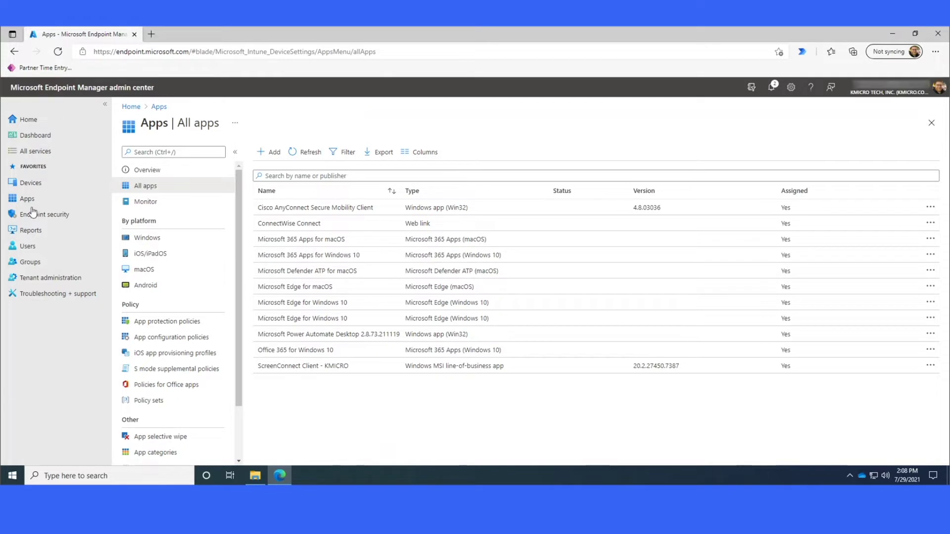
Open Endpoint Manager Groups, view Azure Active Directory, then start a new group.
{"action": "left_click", "coordinate": [120, 52]}
{"action": "left_click_drag", "start_coordinate": [115, 52], "coordinate": [193, 51]}
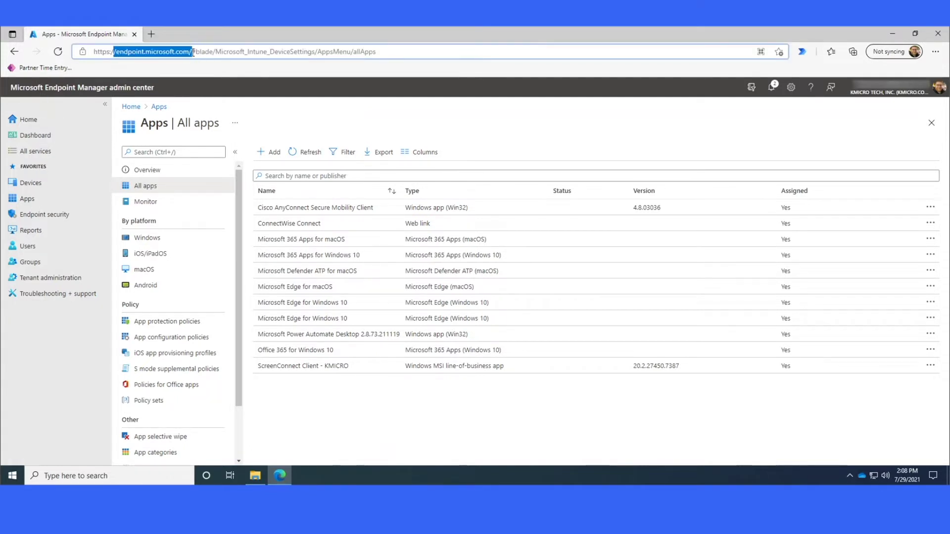
{"action": "left_click", "coordinate": [40, 265]}
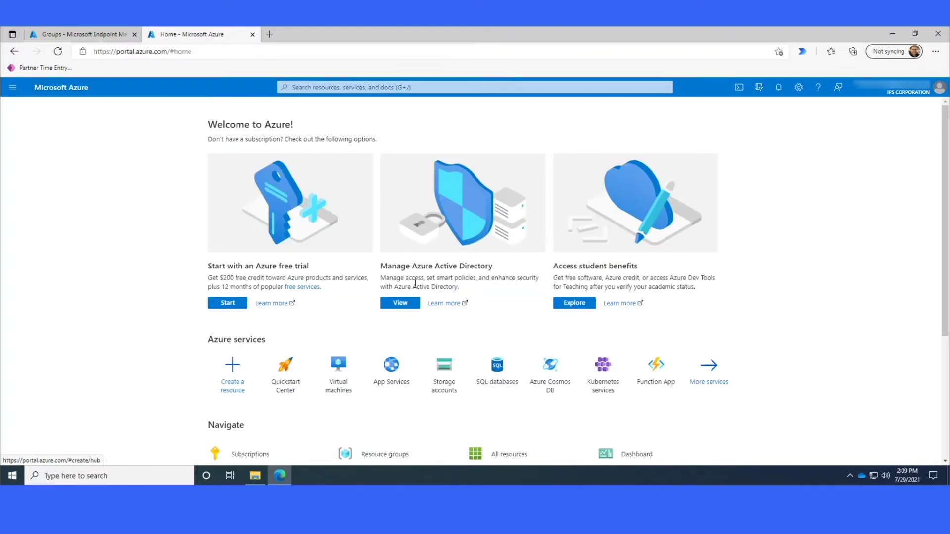
{"action": "left_click", "coordinate": [401, 304]}
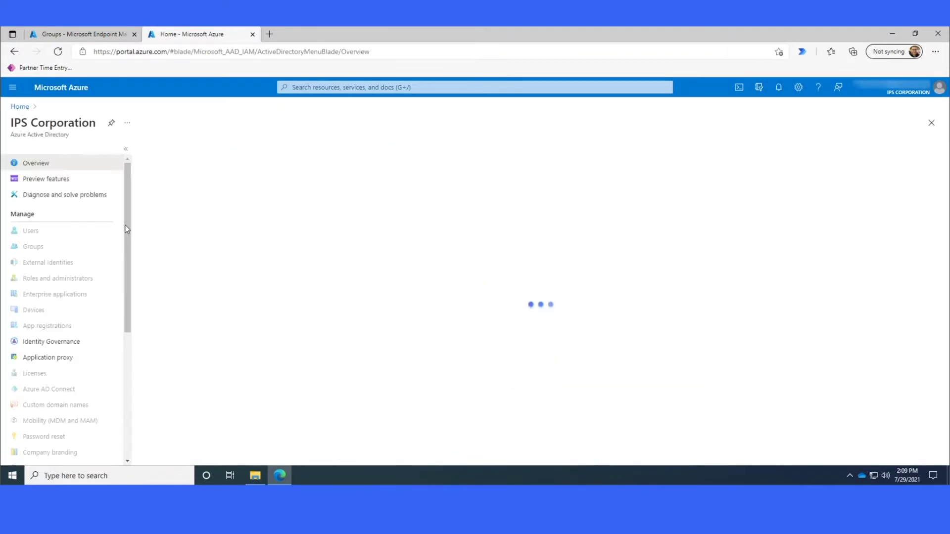
{"action": "left_click", "coordinate": [54, 246]}
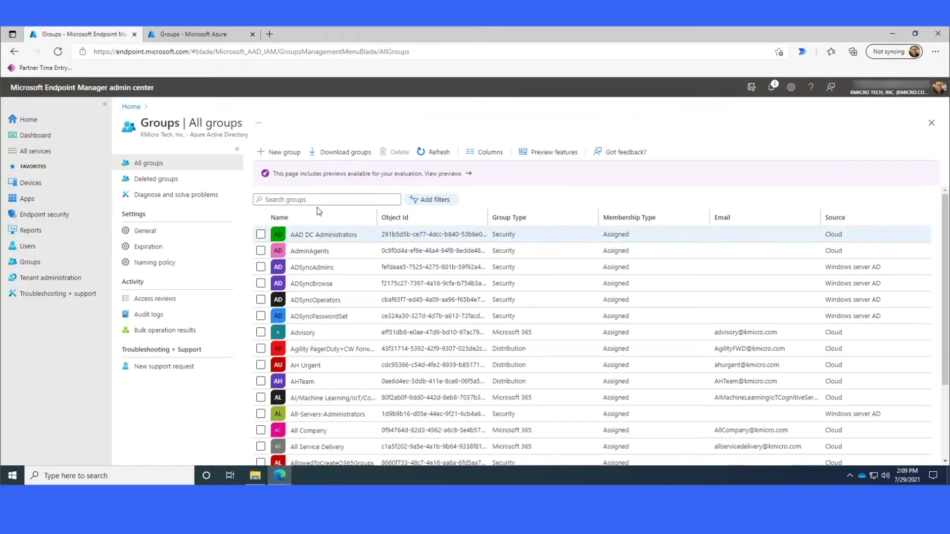
{"action": "left_click", "coordinate": [317, 200]}
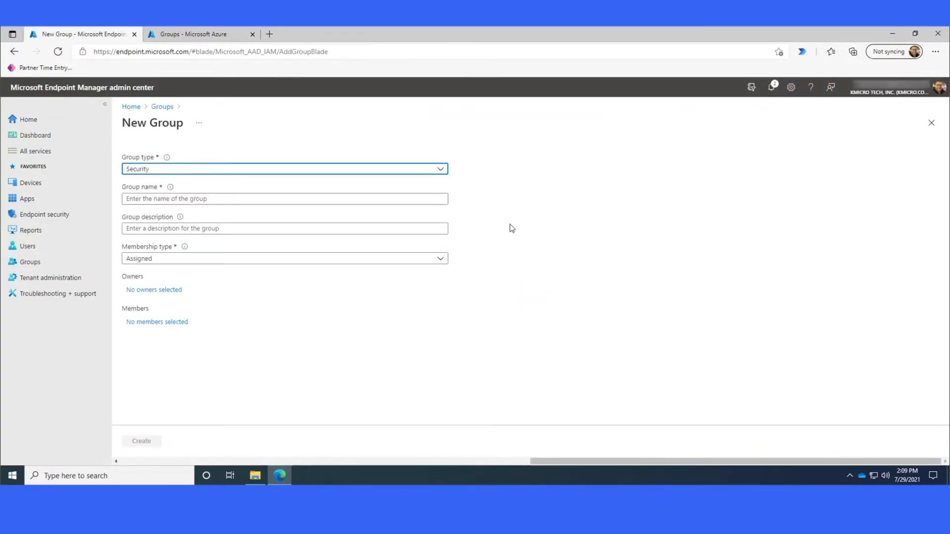
Put the cursor in the New Group form's Group name field, leaving it empty.
{"action": "left_click", "coordinate": [179, 200]}
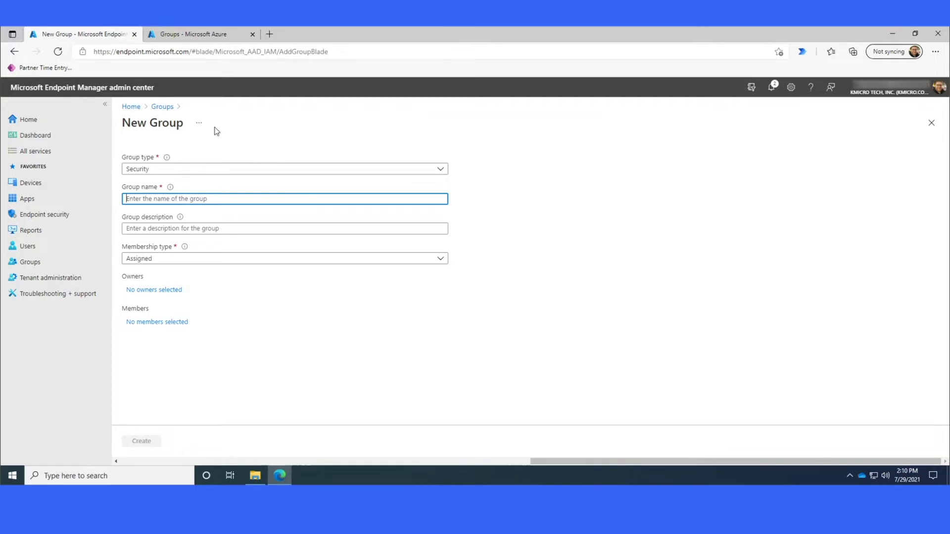
Filter groups by 'install', widen the Name column, then resume the test virtual machine.
{"action": "left_click", "coordinate": [45, 267]}
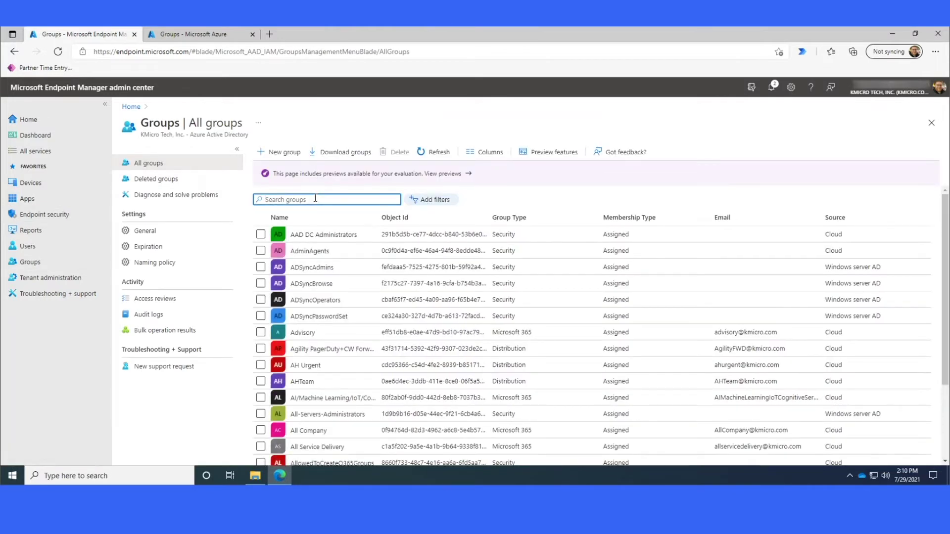
{"action": "type", "text": "install"}
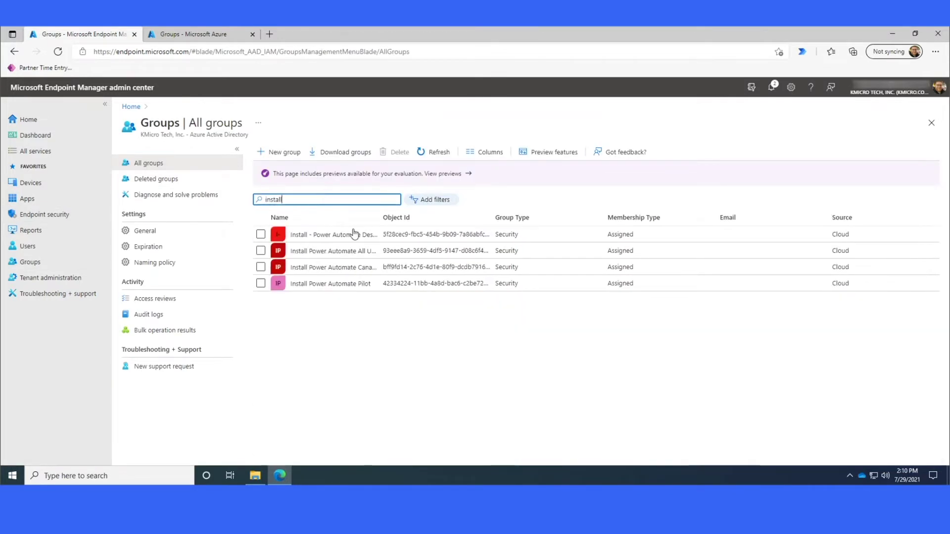
{"action": "left_click_drag", "start_coordinate": [381, 218], "coordinate": [494, 216]}
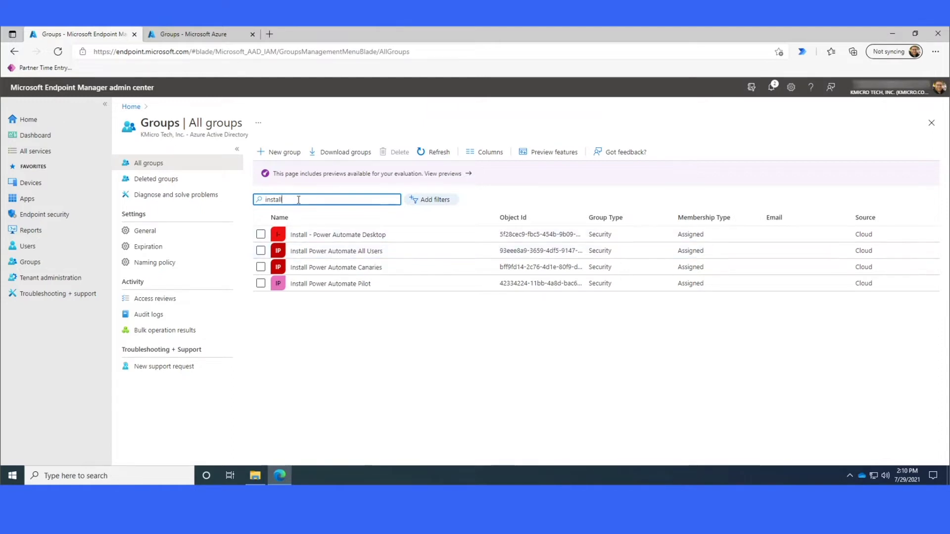
{"action": "left_click_drag", "start_coordinate": [294, 199], "coordinate": [261, 204]}
{"action": "left_click", "coordinate": [294, 197]}
{"action": "left_click_drag", "start_coordinate": [297, 199], "coordinate": [258, 202]}
{"action": "type", "text": "install"}
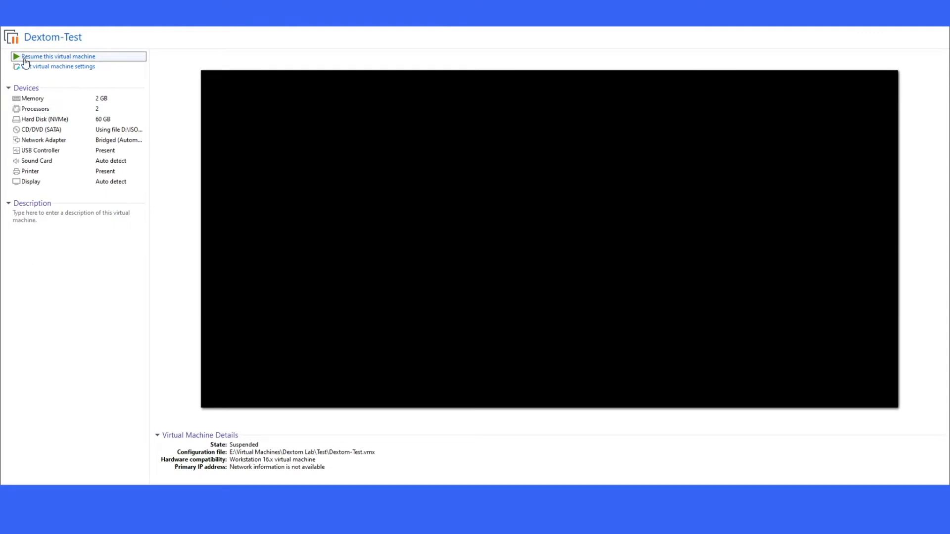
{"action": "left_click", "coordinate": [24, 57]}
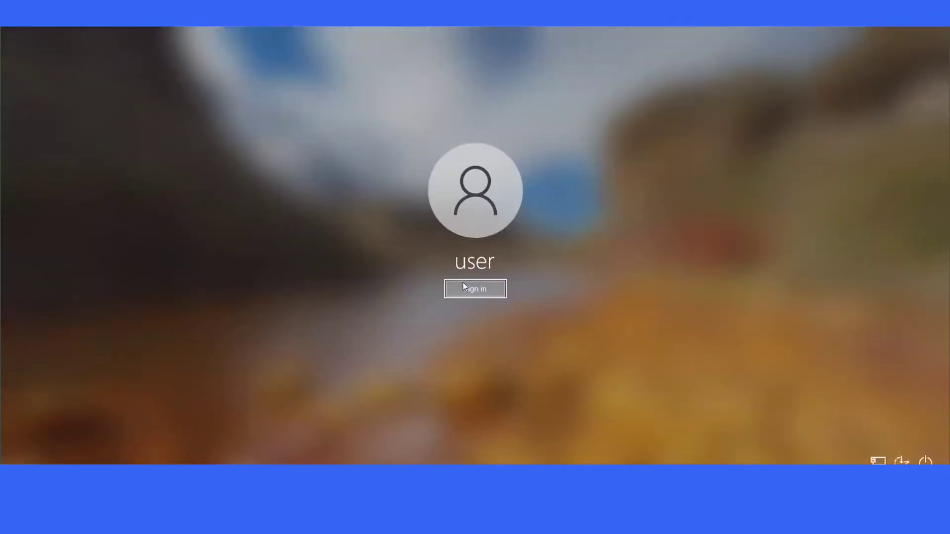
Sign in on the test machine's login screen to reach the Windows 10 desktop.
{"action": "left_click", "coordinate": [463, 286]}
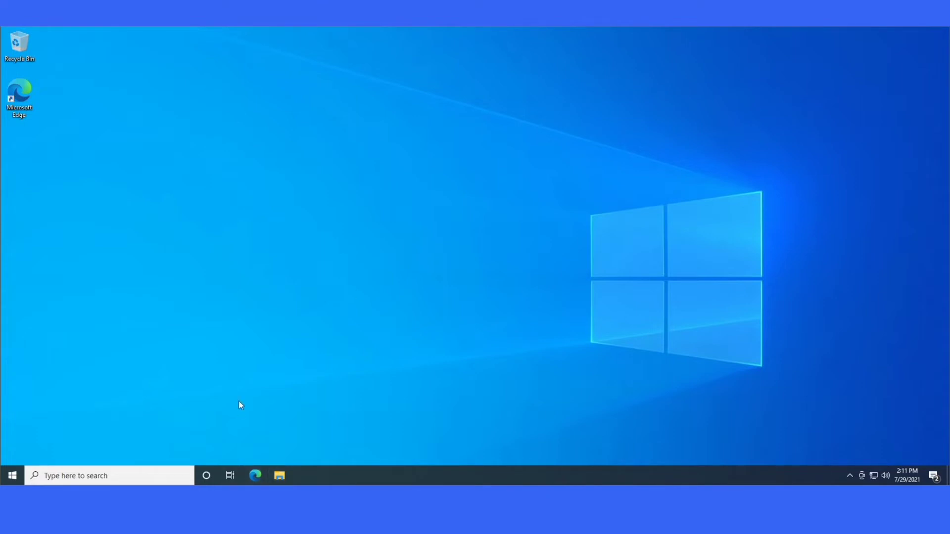
Browse to C:\Temp in File Explorer and select the PsExec program.
{"action": "key", "text": "super+e"}
{"action": "left_click", "coordinate": [249, 268]}
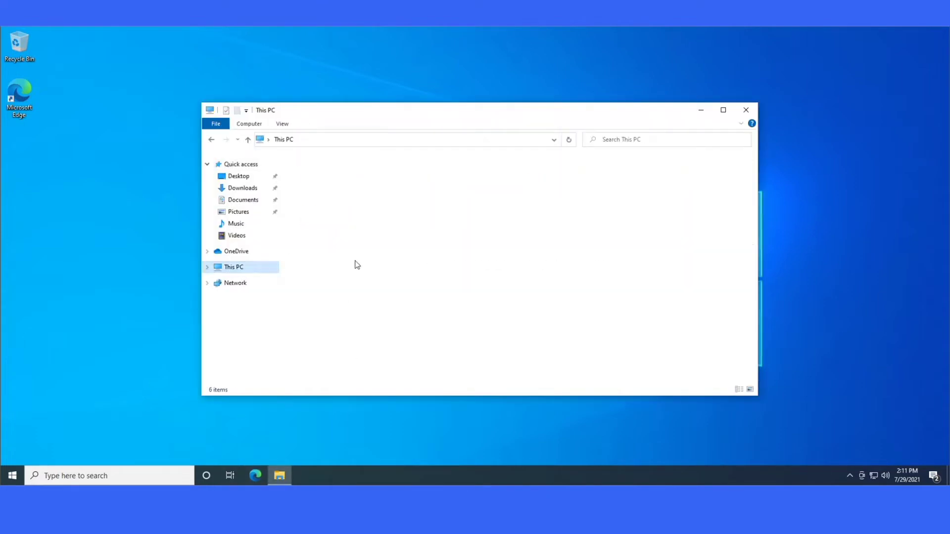
{"action": "double_click", "coordinate": [326, 272]}
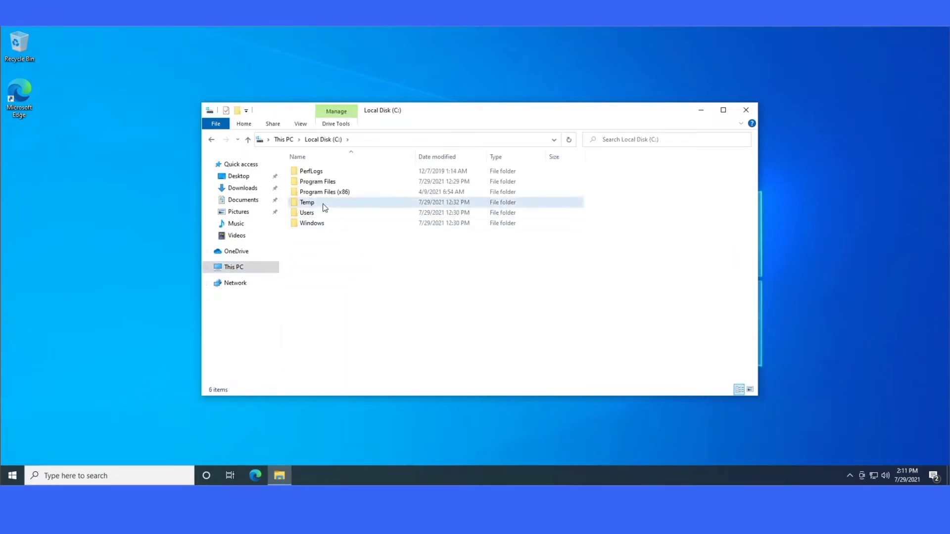
{"action": "double_click", "coordinate": [322, 203]}
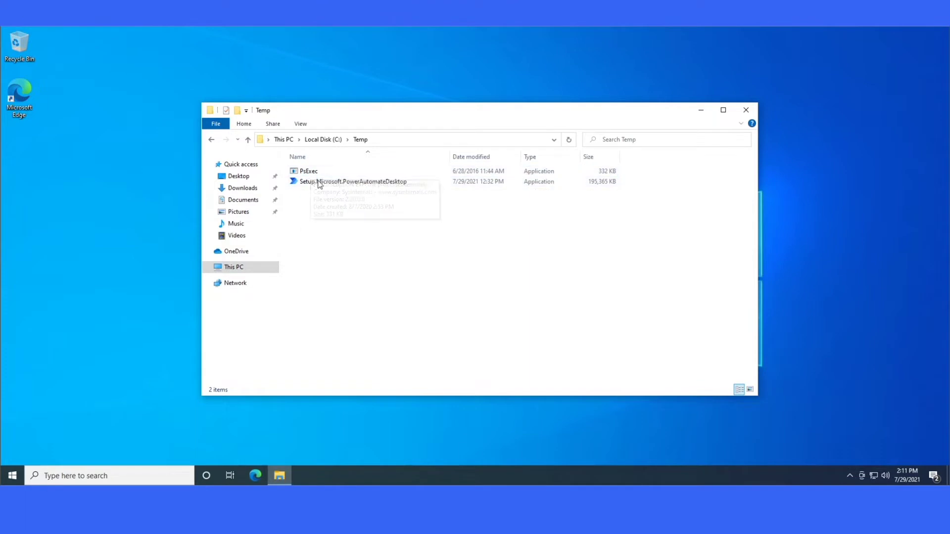
{"action": "left_click", "coordinate": [317, 172]}
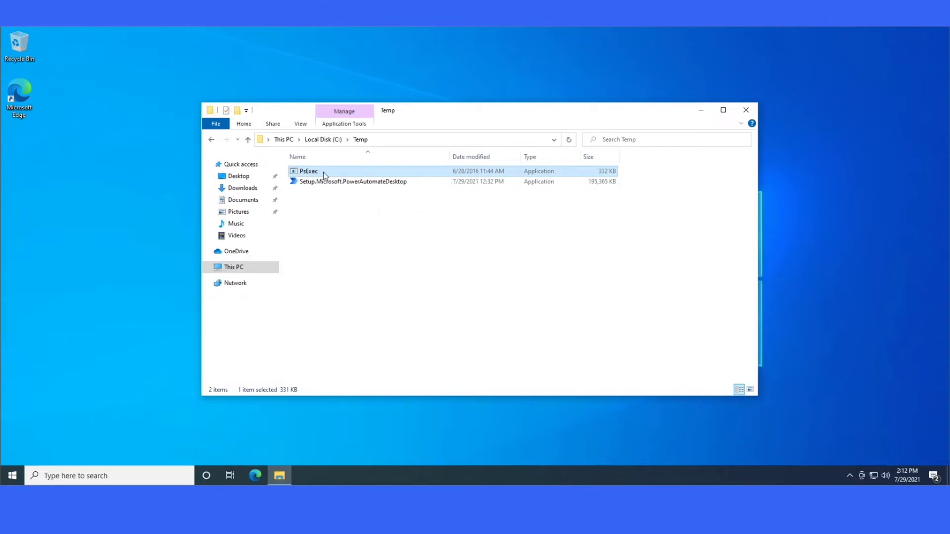
{"action": "mouse_move", "coordinate": [314, 174]}
Launch Command Prompt as administrator from Windows search.
{"action": "left_click", "coordinate": [90, 472]}
{"action": "type", "text": "cmd"}
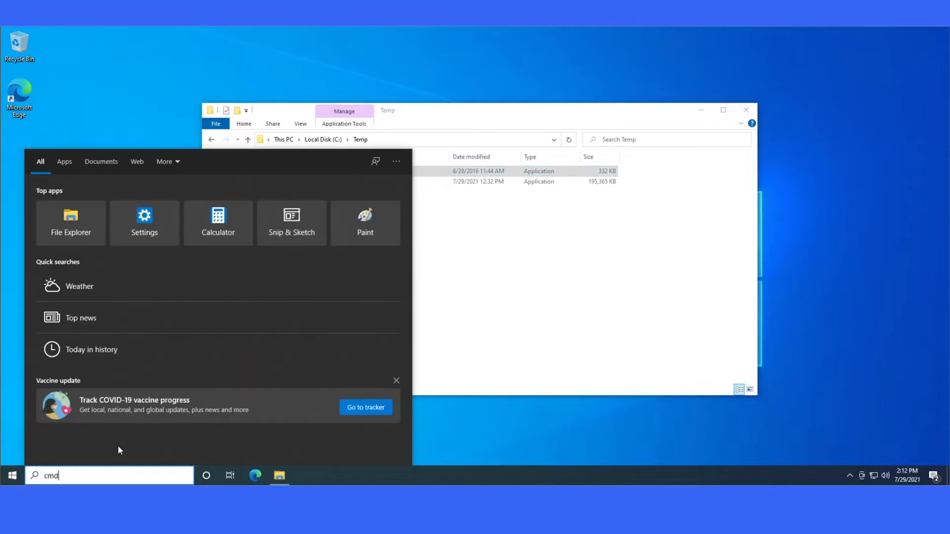
{"action": "right_click", "coordinate": [63, 211]}
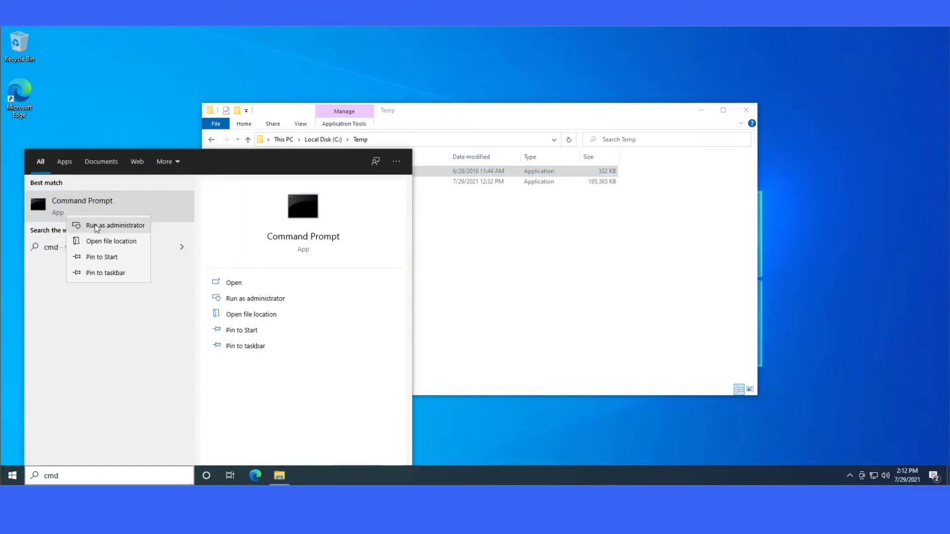
{"action": "key", "text": "Escape"}
{"action": "key", "text": "ctrl+shift+Return"}
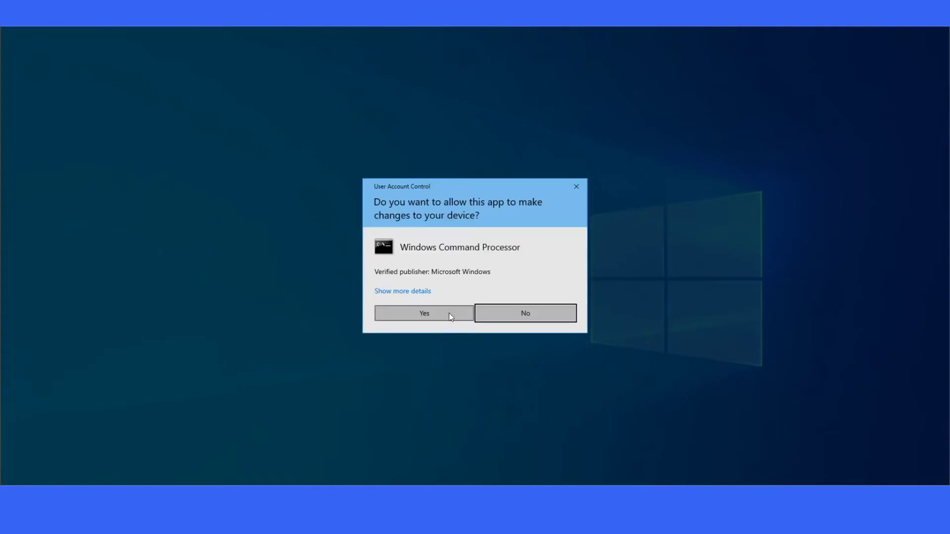
{"action": "left_click", "coordinate": [450, 317]}
Change the prompt's working directory to C:\Temp with cd \temp.
{"action": "type", "text": "cd \temp"}
{"action": "key", "text": "BackSpace"}
{"action": "key", "text": "BackSpace"}
{"action": "type", "text": "jm"}
{"action": "key", "text": "BackSpace"}
{"action": "key", "text": "BackSpace"}
{"action": "type", "text": "mp"}
{"action": "key", "text": "Return"}
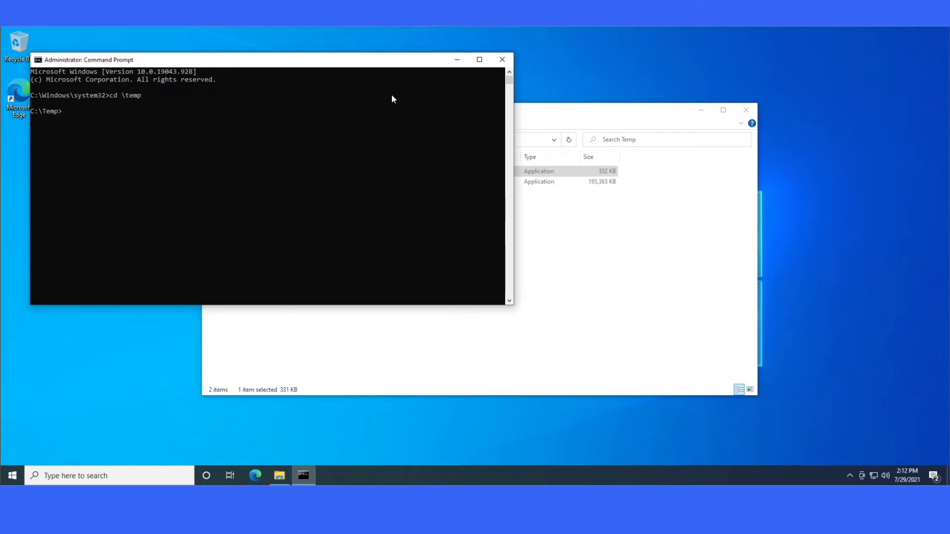
Move the Temp folder window to the right and enter psexec -s -i without running it.
{"action": "left_click", "coordinate": [632, 265]}
{"action": "left_click_drag", "start_coordinate": [414, 121], "coordinate": [625, 114]}
{"action": "left_click", "coordinate": [178, 189]}
{"action": "type", "text": "psexec -s -i cmd.exe^X"}
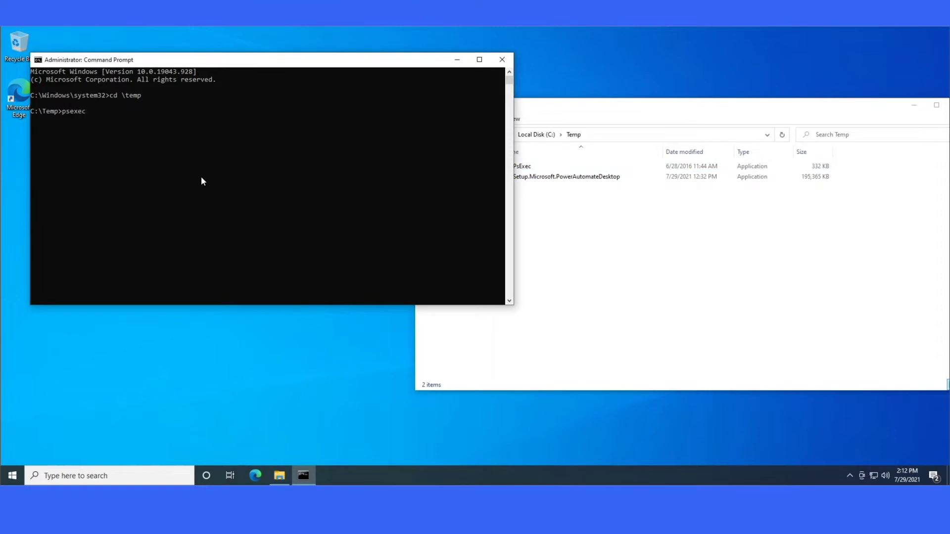
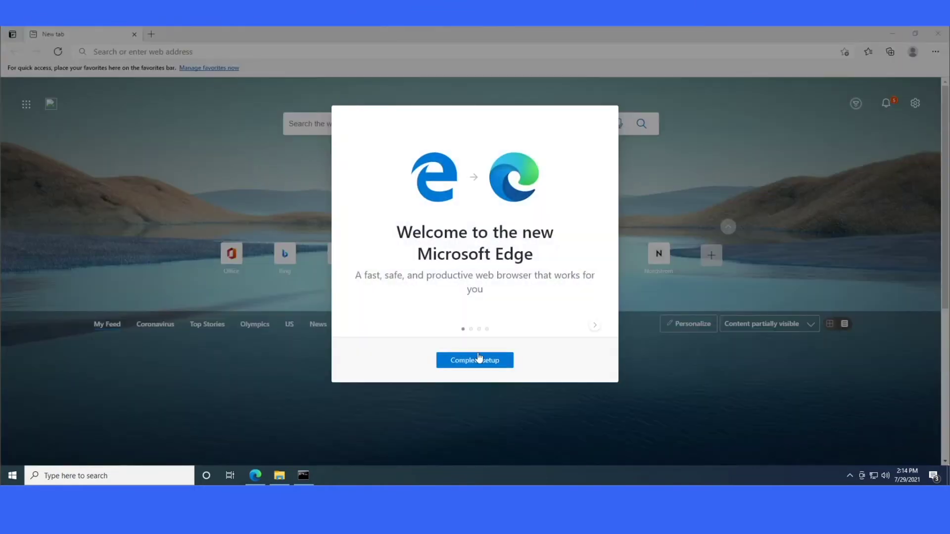
Finish Edge's welcome setup and search Bing for 'power automate desktop silent install'.
{"action": "left_click", "coordinate": [478, 357]}
{"action": "type", "text": "powe"}
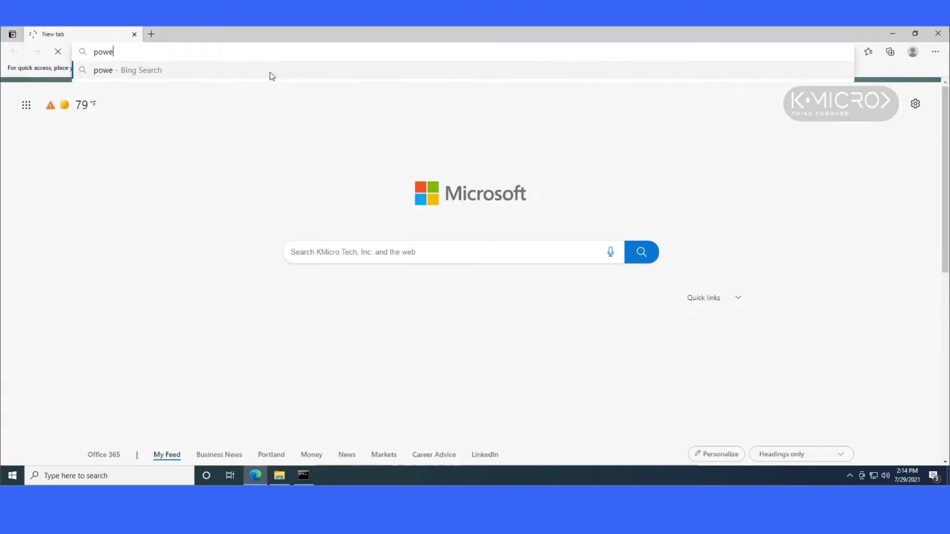
{"action": "type", "text": "r automate"}
{"action": "key", "text": "BackSpace"}
{"action": "key", "text": "BackSpace"}
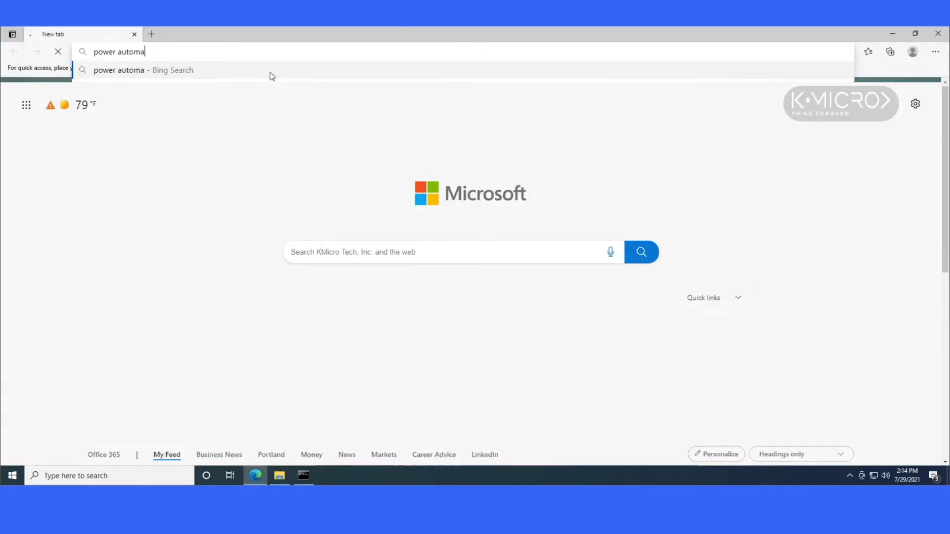
{"action": "type", "text": "te desktop silen"}
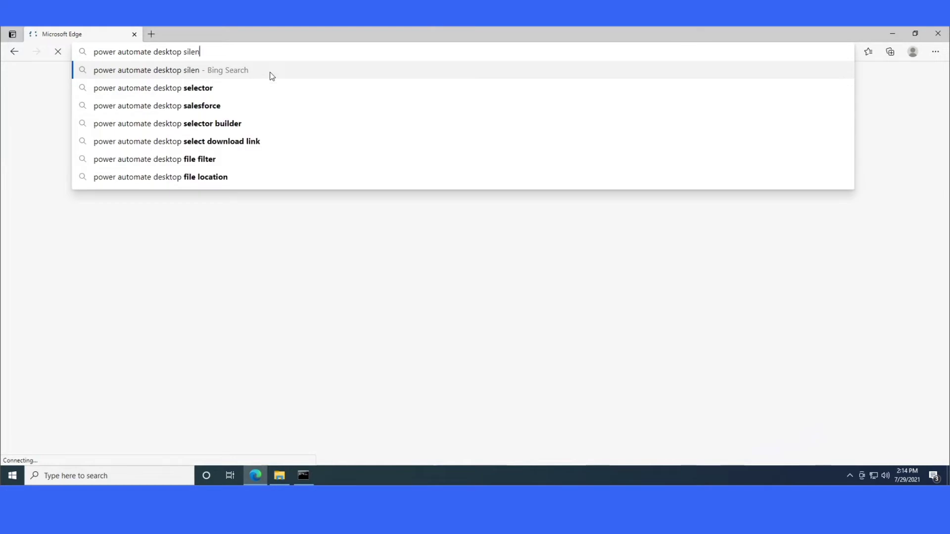
{"action": "type", "text": "t install"}
{"action": "key", "text": "Return"}
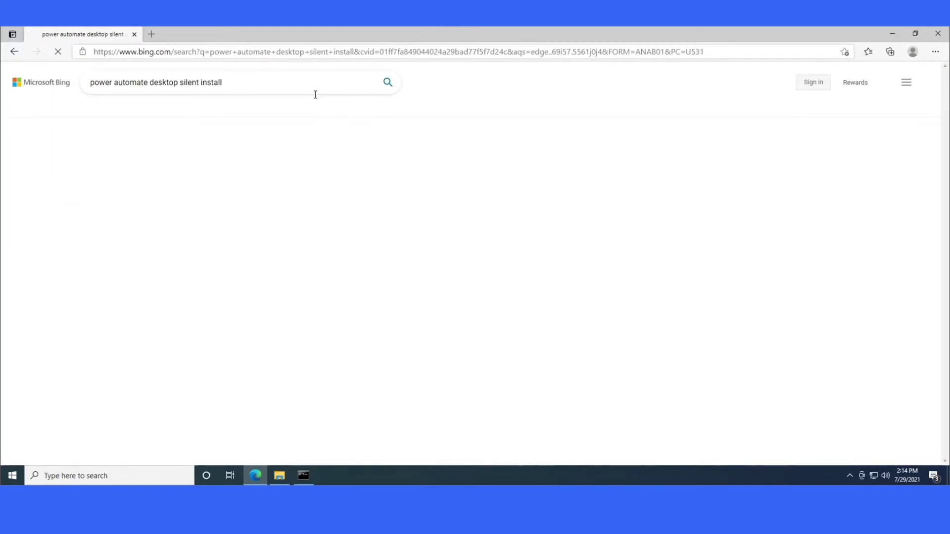
Copy the docs page's Setup.Microsoft.PowerAutomateDesktop.exe -Silent -Install -ACCEPTEULA command.
{"action": "scroll", "coordinate": [214, 158], "scroll_direction": "down", "scroll_amount": 3}
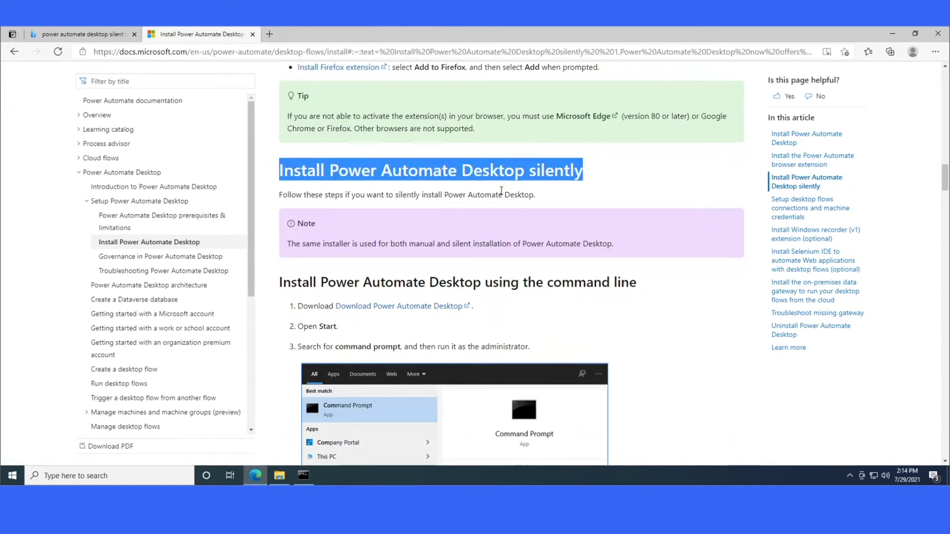
{"action": "scroll", "coordinate": [510, 275], "scroll_direction": "down", "scroll_amount": 7}
{"action": "left_click_drag", "start_coordinate": [570, 261], "coordinate": [308, 263]}
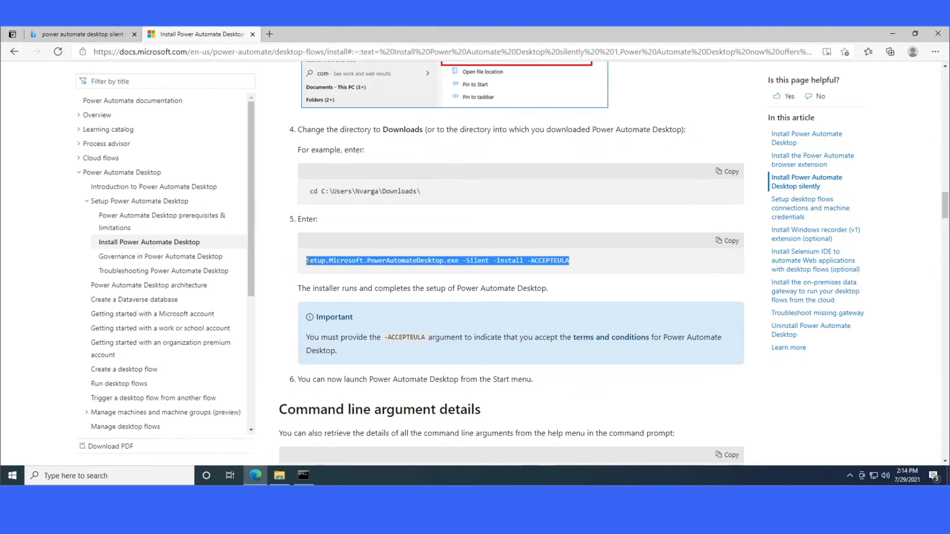
{"action": "left_click_drag", "start_coordinate": [307, 261], "coordinate": [572, 265]}
{"action": "left_click", "coordinate": [730, 241]}
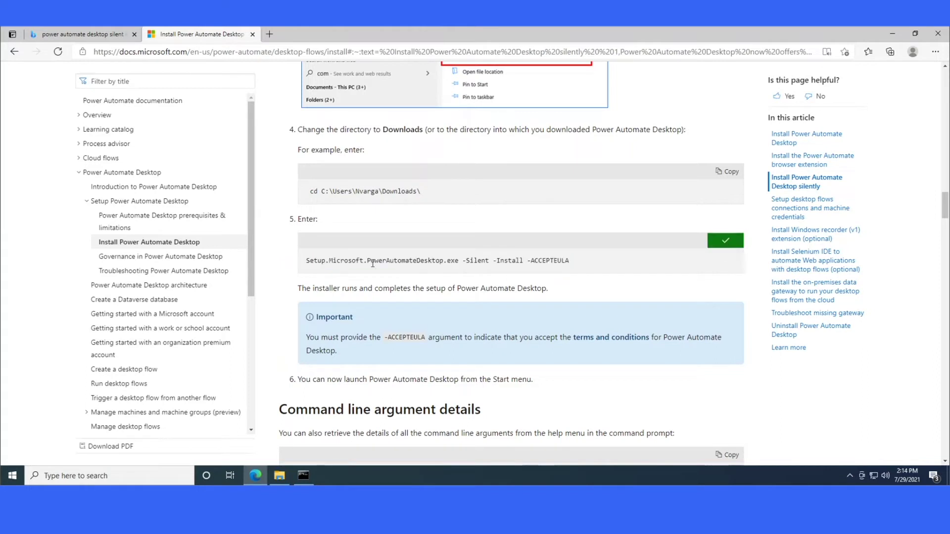
Run Setup.Microsoft.PowerAutomateDesktop.exe -Silent -Install -ACCEPTEULA from C:\Temp in the admin Command Prompt.
{"action": "left_click", "coordinate": [303, 475]}
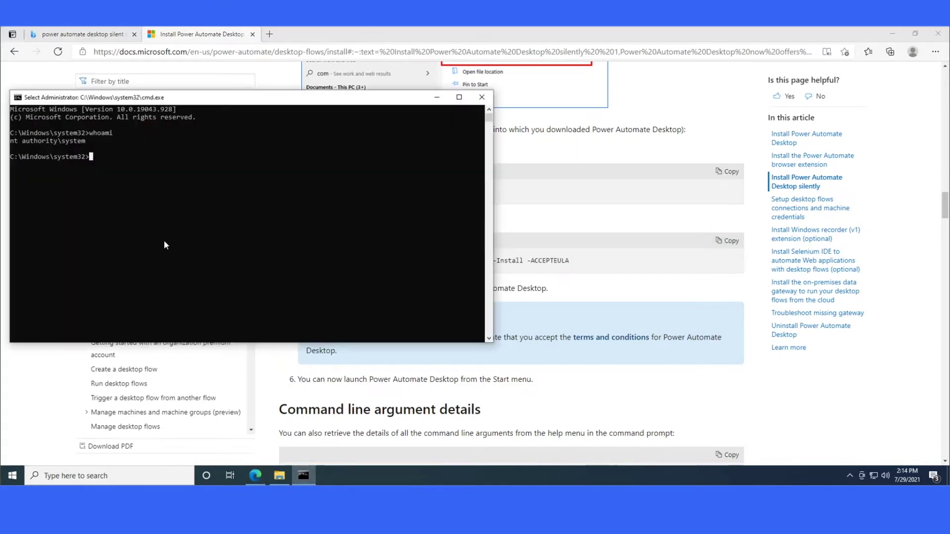
{"action": "type", "text": "cd \\"}
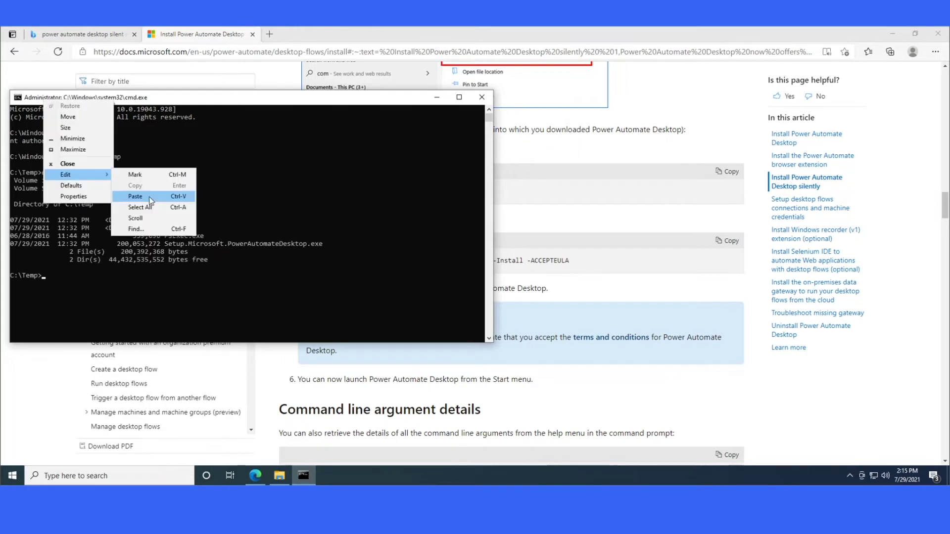
{"action": "left_click", "coordinate": [149, 195]}
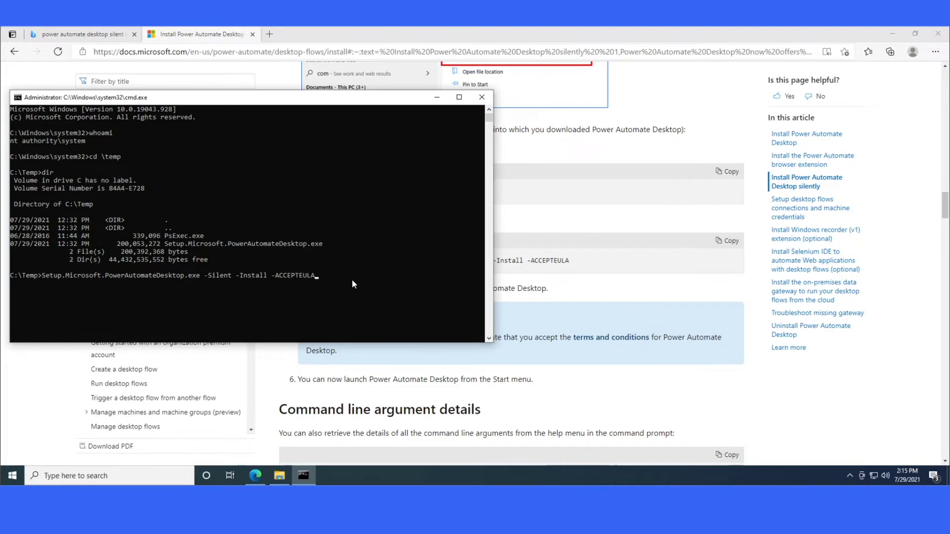
{"action": "key", "text": "Return"}
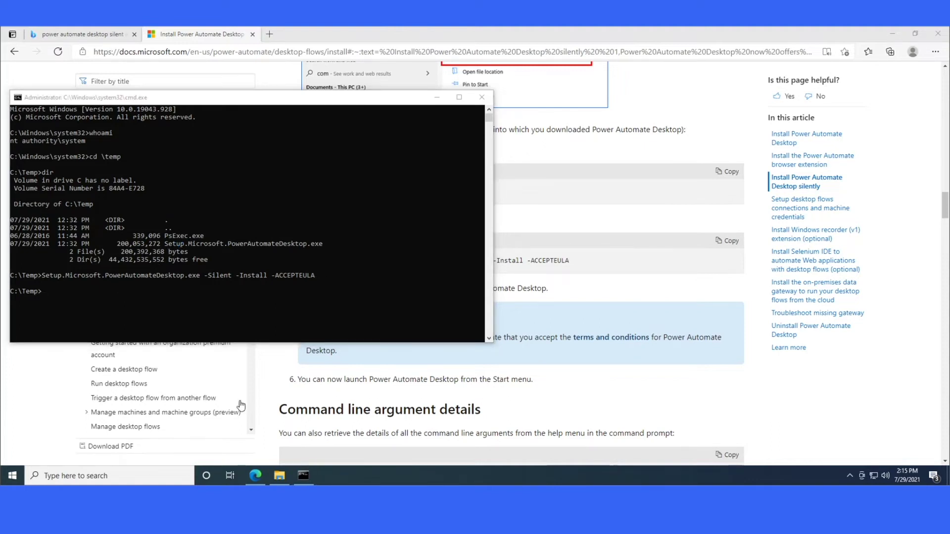
Open Task Manager in full view beside the command window.
{"action": "right_click", "coordinate": [343, 475]}
{"action": "left_click", "coordinate": [398, 427]}
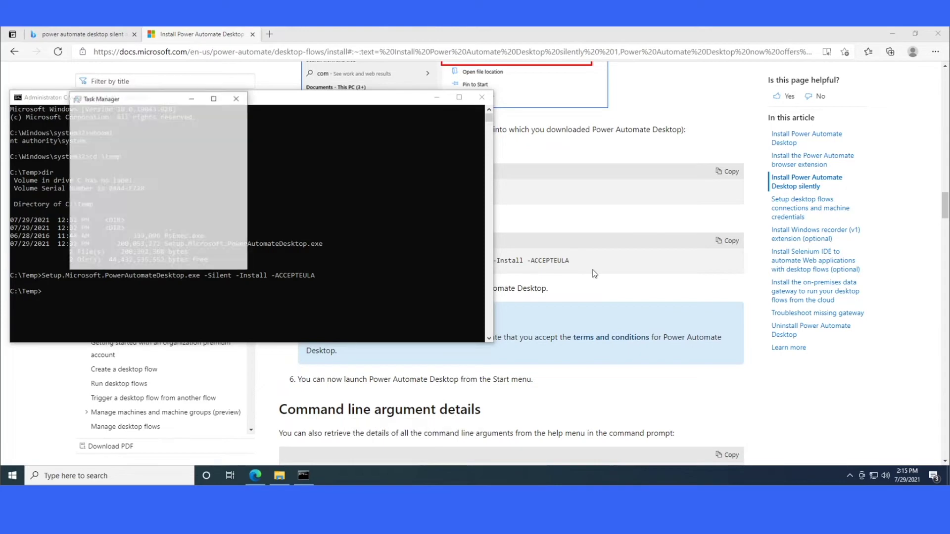
{"action": "left_click", "coordinate": [94, 261]}
{"action": "left_click_drag", "start_coordinate": [200, 93], "coordinate": [621, 67]}
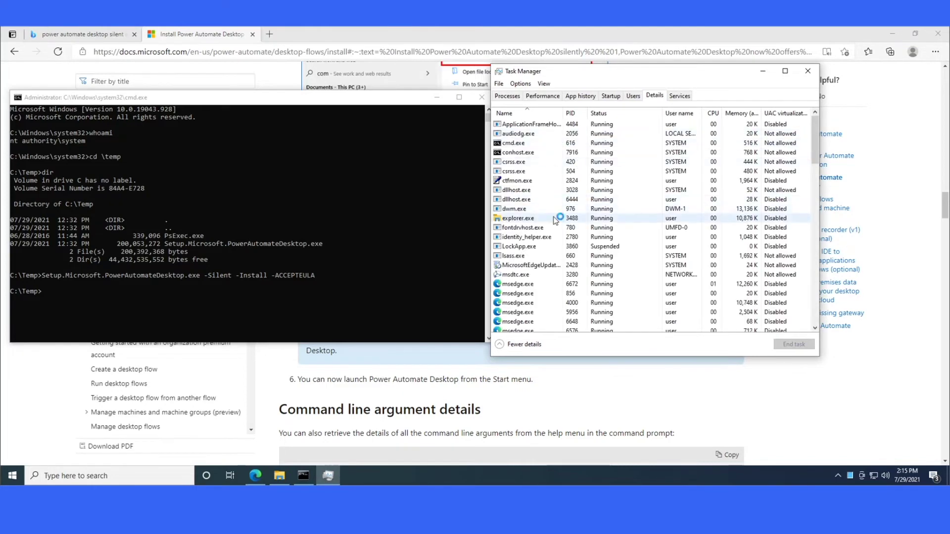
Find the Setup.Microsoft.PowerAutomateDesktop.exe SYSTEM processes in Details and widen the Name column.
{"action": "scroll", "coordinate": [549, 248], "scroll_direction": "down", "scroll_amount": 8}
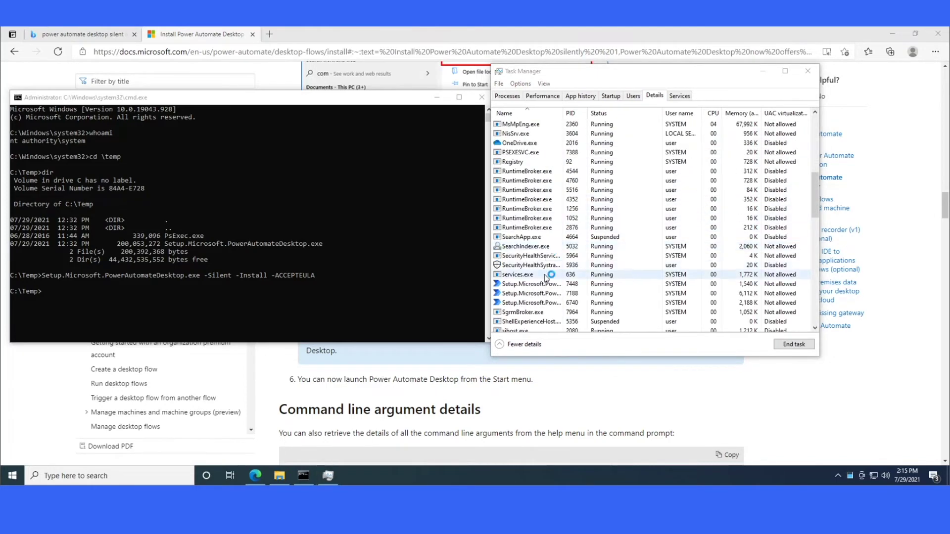
{"action": "left_click", "coordinate": [544, 293]}
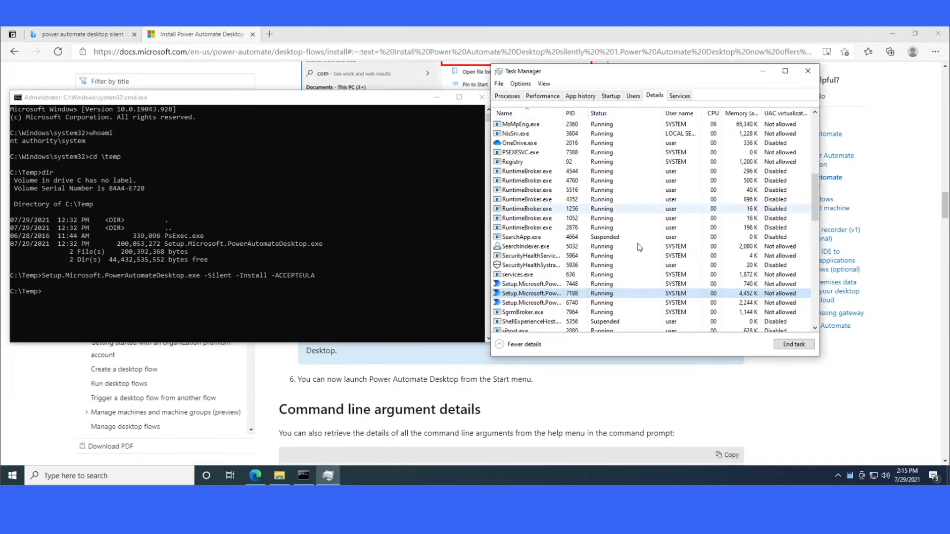
{"action": "left_click_drag", "start_coordinate": [563, 112], "coordinate": [628, 119]}
Check Power Automate Desktop 2.11.51.21196 in appwiz.cpl Programs and Features, then return to Task Manager.
{"action": "key", "text": "super+x"}
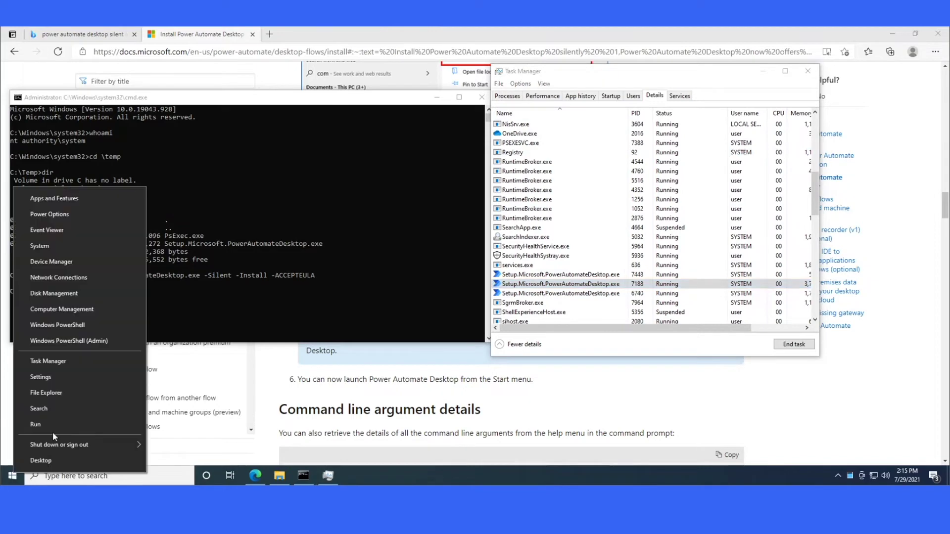
{"action": "left_click", "coordinate": [52, 424]}
{"action": "type", "text": "appwiz.cpl"}
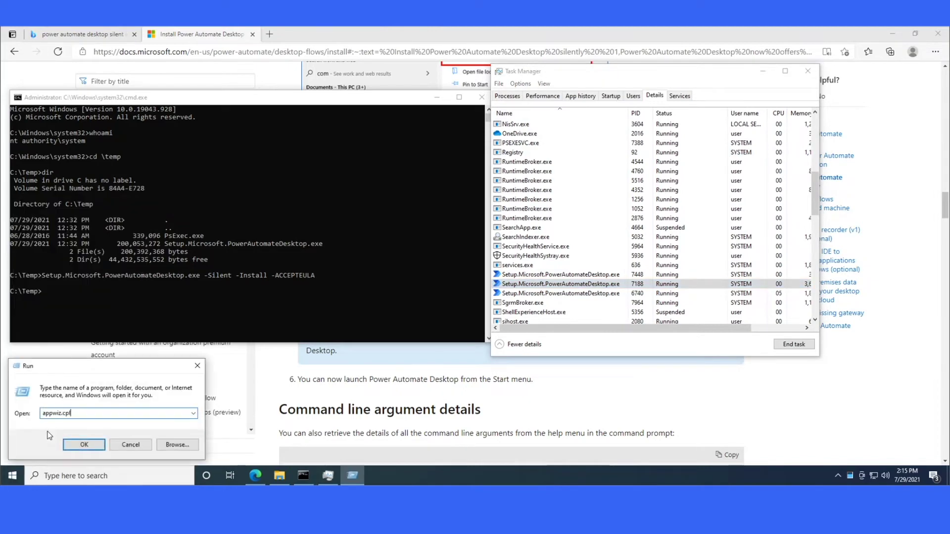
{"action": "key", "text": "Return"}
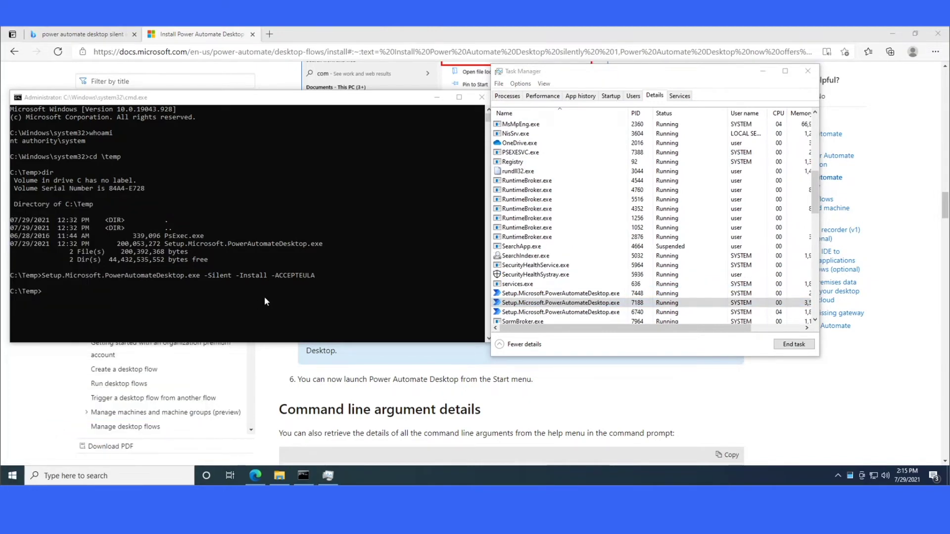
{"action": "left_click", "coordinate": [344, 255]}
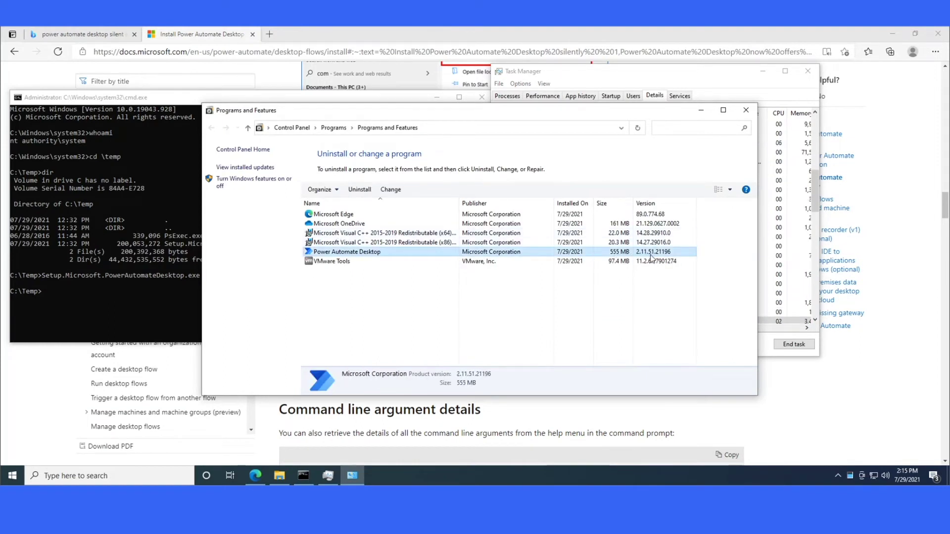
{"action": "left_click", "coordinate": [728, 78]}
{"action": "scroll", "coordinate": [609, 312], "scroll_direction": "down", "scroll_amount": 3}
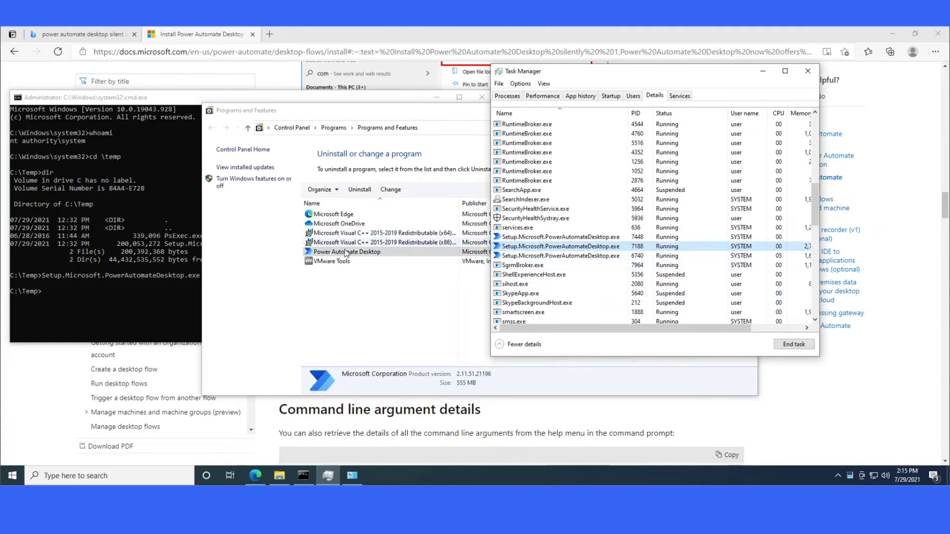
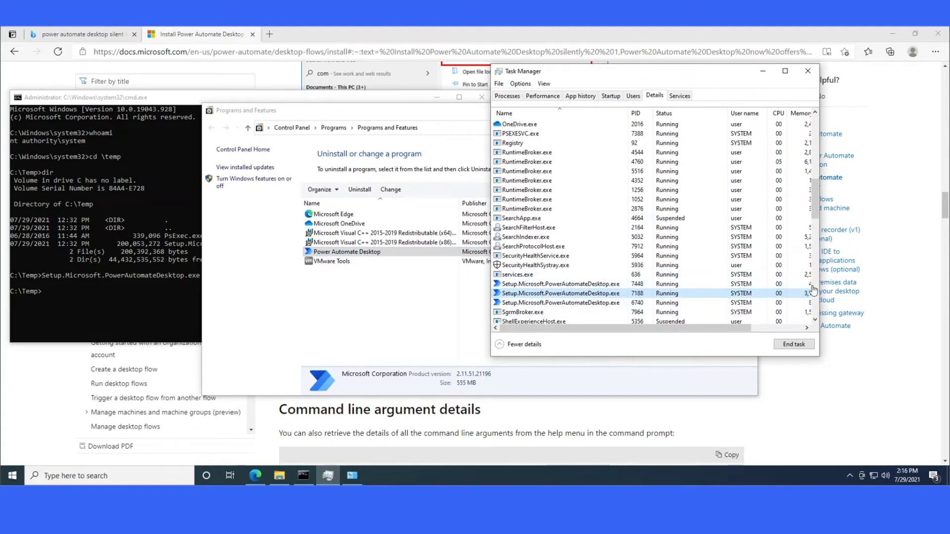
Open the Run dialog from the Start button's context menu and enter 'regedit'.
{"action": "right_click", "coordinate": [15, 475]}
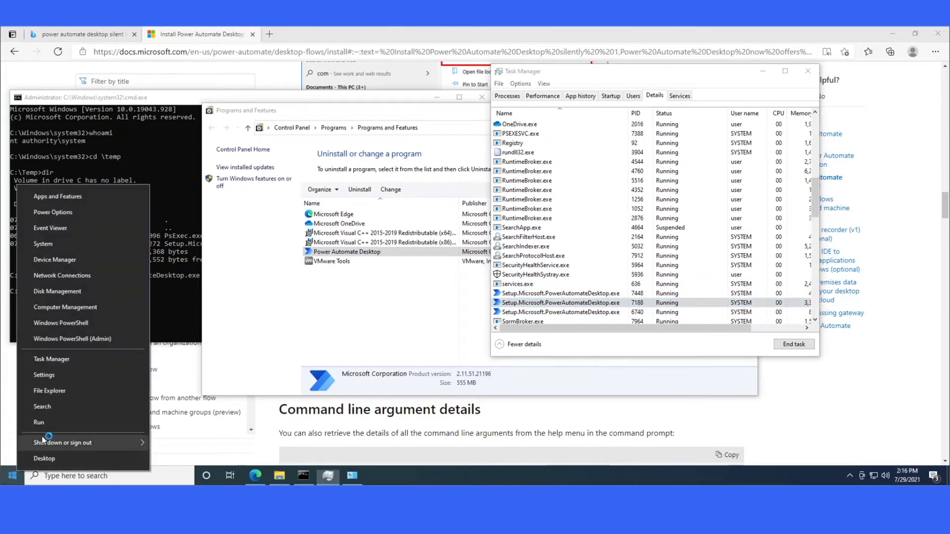
{"action": "left_click", "coordinate": [39, 423]}
{"action": "type", "text": "regedit"}
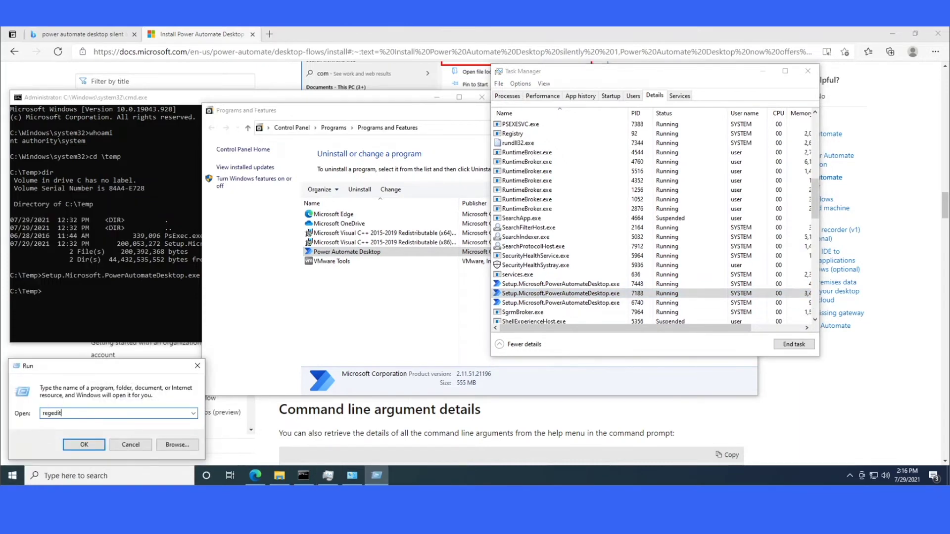
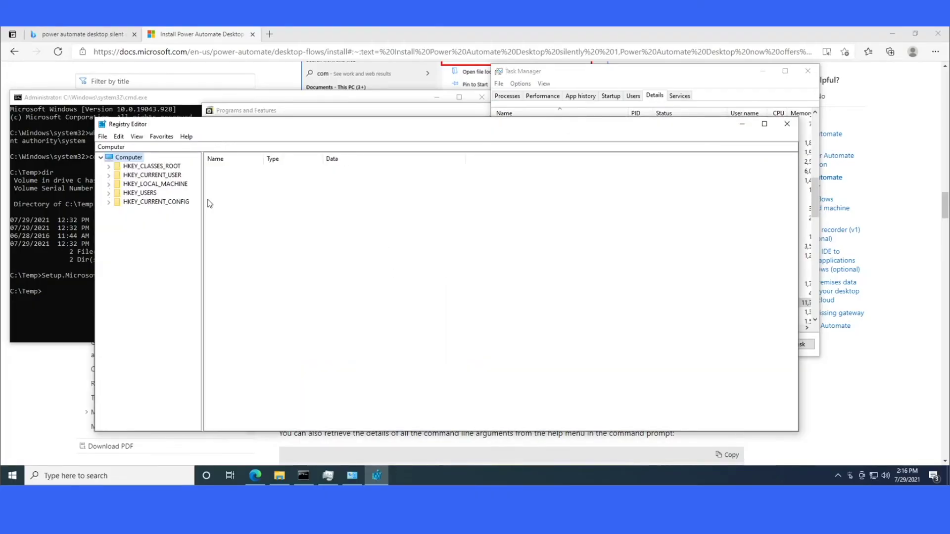
Expand HKEY_LOCAL_MACHINE\SOFTWARE\WOW6432Node\Microsoft in the registry tree.
{"action": "key", "text": "Down"}
{"action": "key", "text": "Down"}
{"action": "key", "text": "Right"}
{"action": "key", "text": "Down"}
{"action": "key", "text": "Down"}
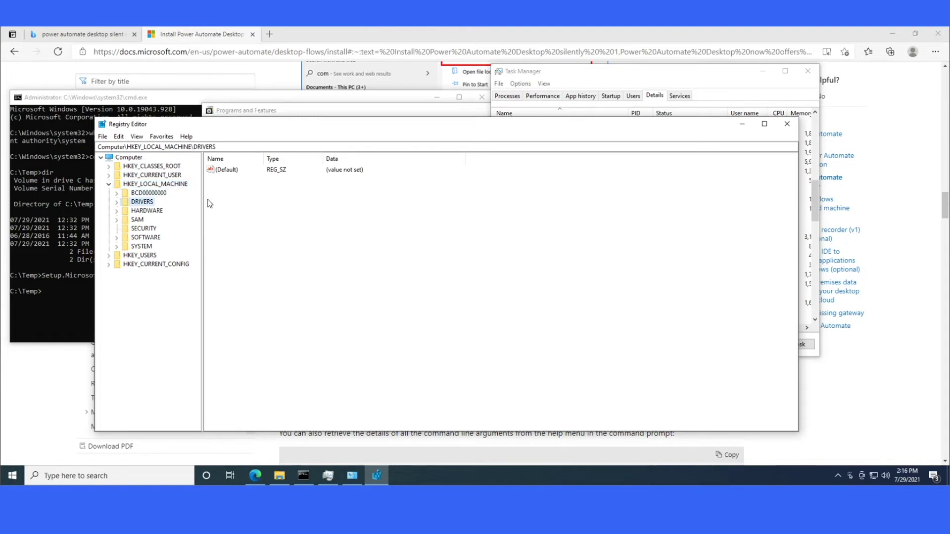
{"action": "key", "text": "Down"}
{"action": "key", "text": "Down"}
{"action": "key", "text": "Down"}
{"action": "key", "text": "Down"}
{"action": "key", "text": "Right"}
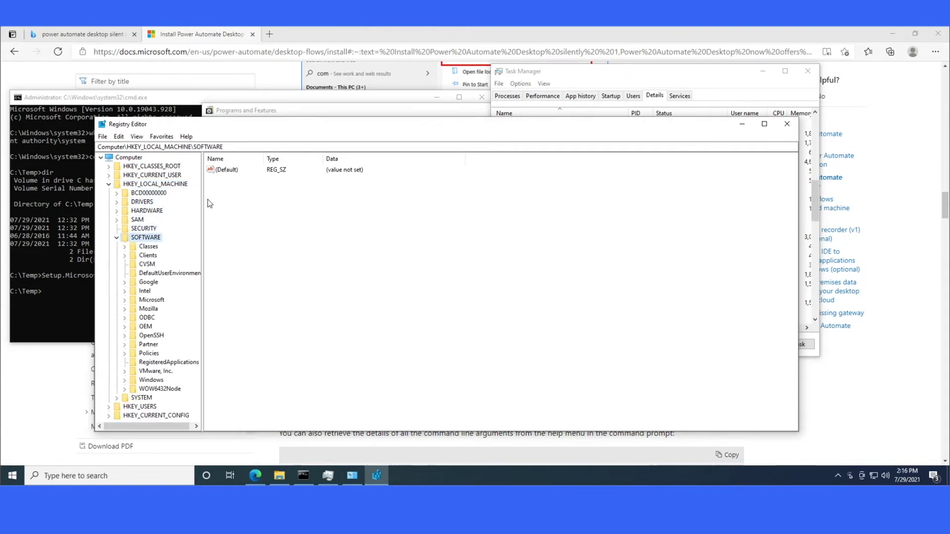
{"action": "key", "text": "w"}
{"action": "key", "text": "o"}
{"action": "key", "text": "w"}
{"action": "key", "text": "Right"}
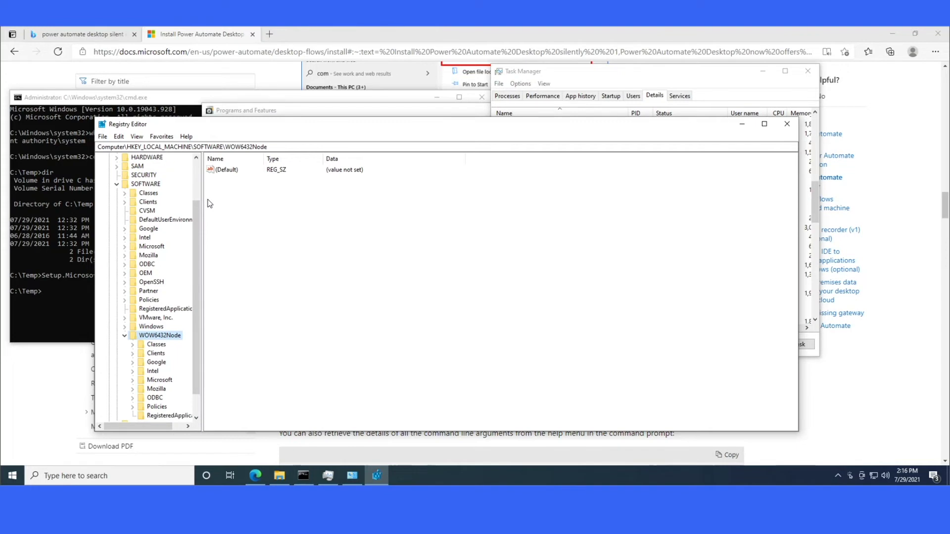
{"action": "key", "text": "Down"}
{"action": "key", "text": "Down"}
{"action": "key", "text": "Down"}
{"action": "key", "text": "Down"}
{"action": "key", "text": "Down"}
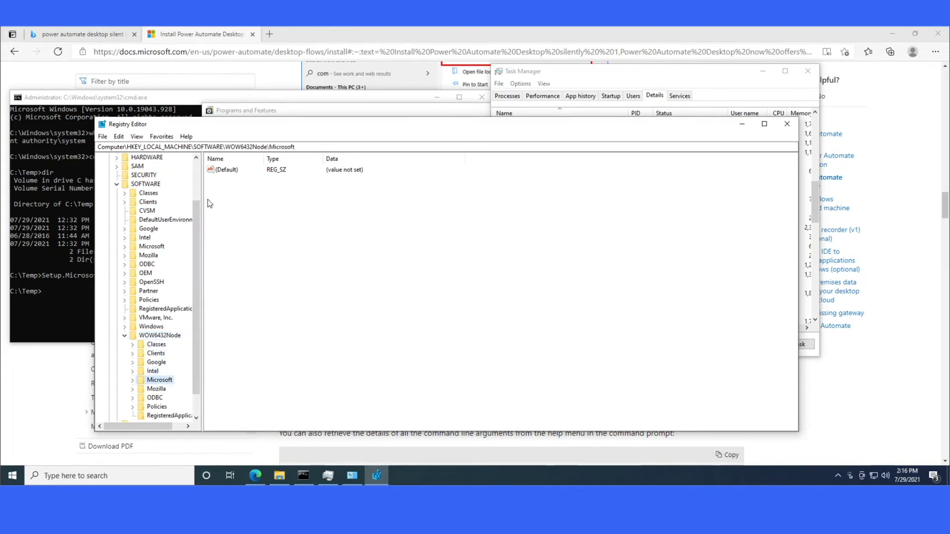
{"action": "key", "text": "Right"}
Open Windows\CurrentVersion, widen the tree pane and maximise Registry Editor.
{"action": "type", "text": "windows"}
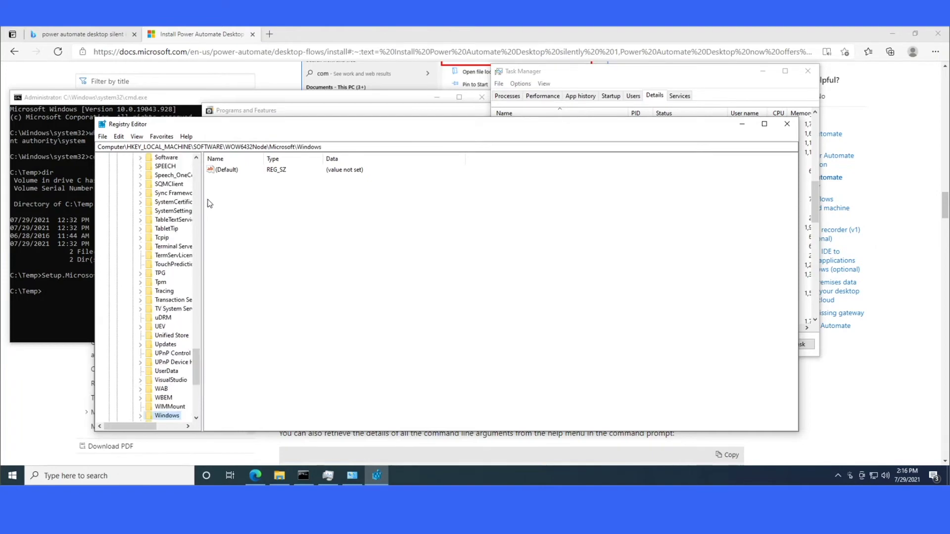
{"action": "key", "text": "Right"}
{"action": "key", "text": "Down"}
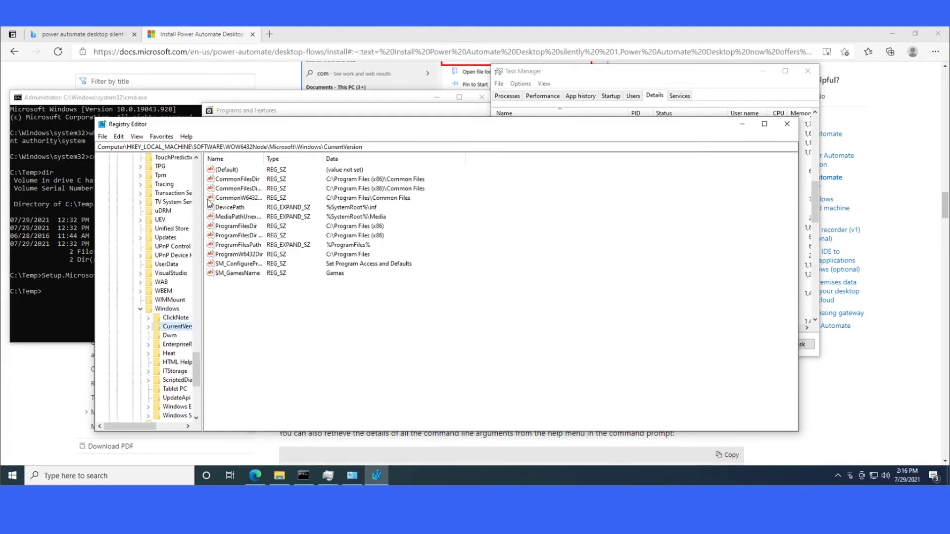
{"action": "key", "text": "Right"}
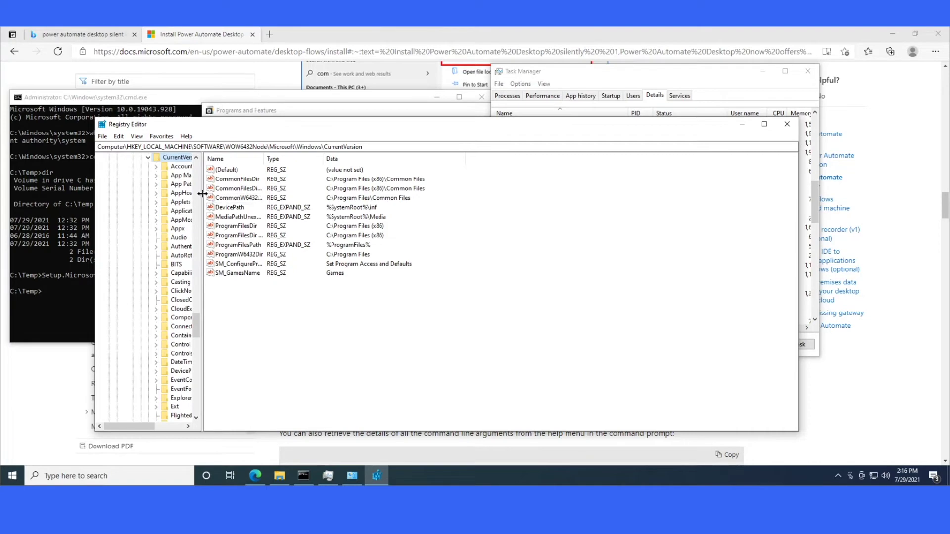
{"action": "left_click_drag", "start_coordinate": [202, 194], "coordinate": [278, 163]}
{"action": "double_click", "coordinate": [311, 127]}
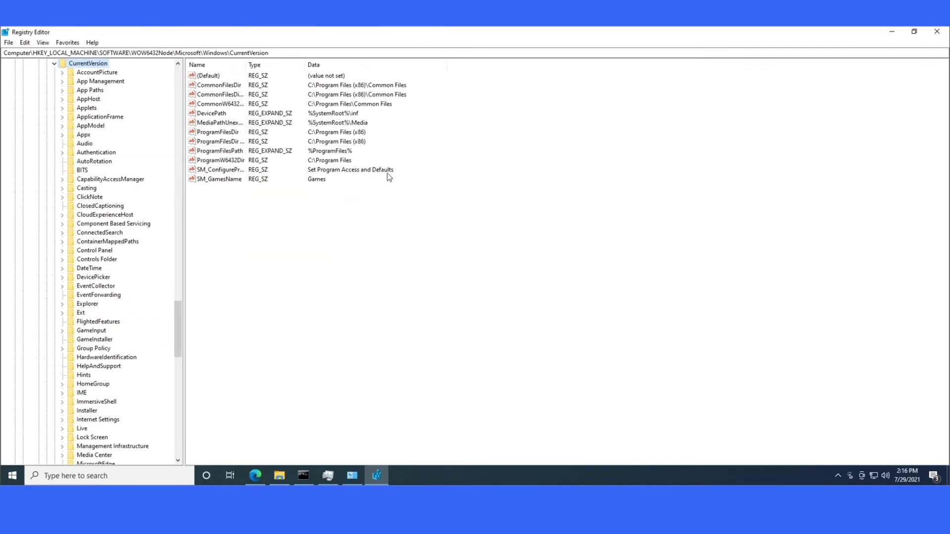
Expand the Uninstall key, view the first entry's values and widen the tree pane.
{"action": "left_click", "coordinate": [89, 206]}
{"action": "key", "text": "u"}
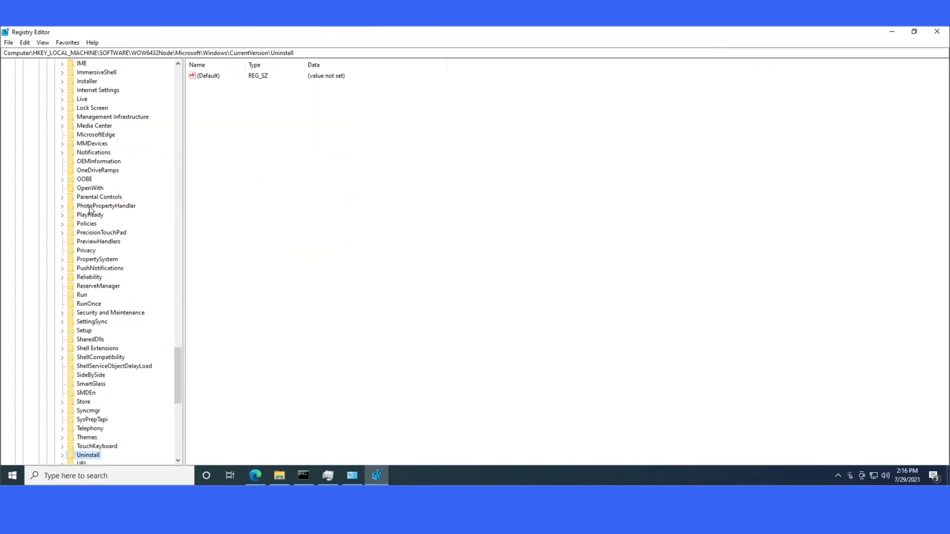
{"action": "key", "text": "Right"}
{"action": "key", "text": "Down"}
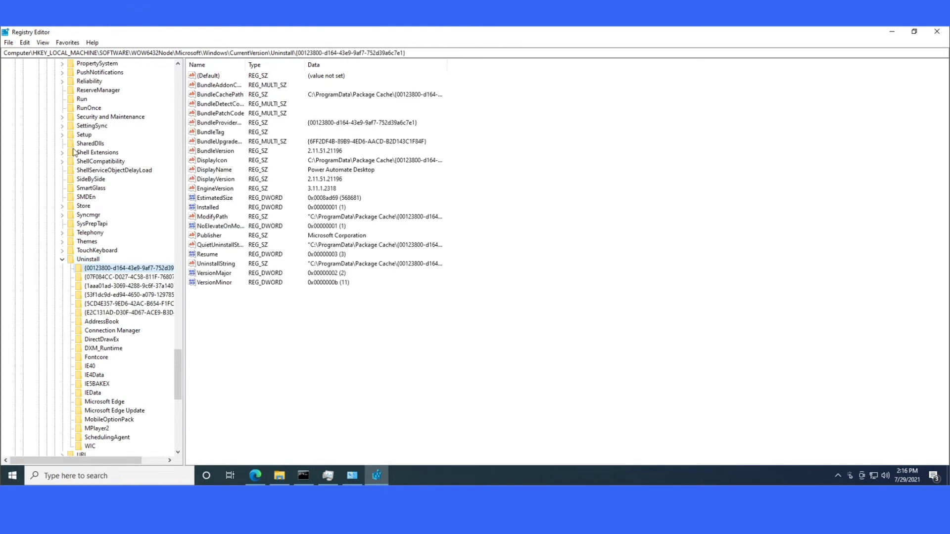
{"action": "left_click", "coordinate": [188, 238]}
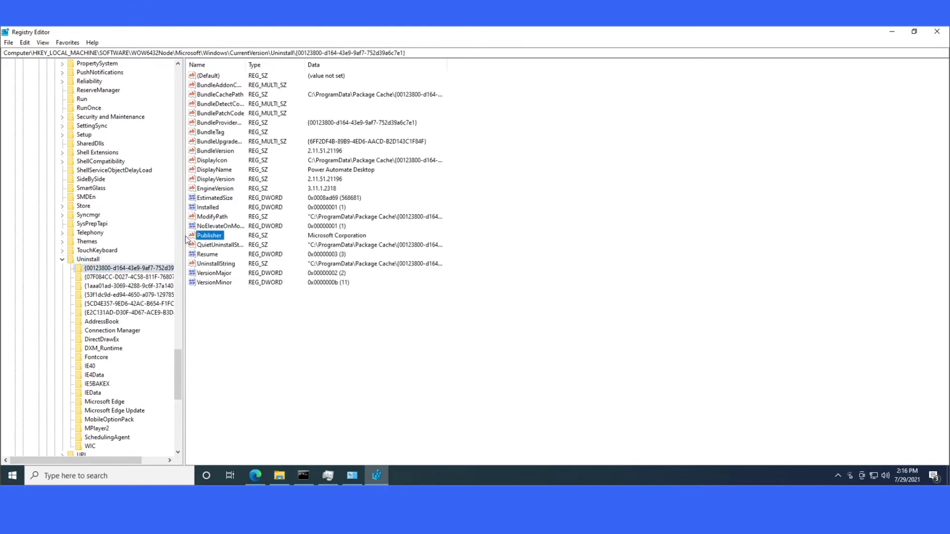
{"action": "left_click_drag", "start_coordinate": [186, 239], "coordinate": [266, 238]}
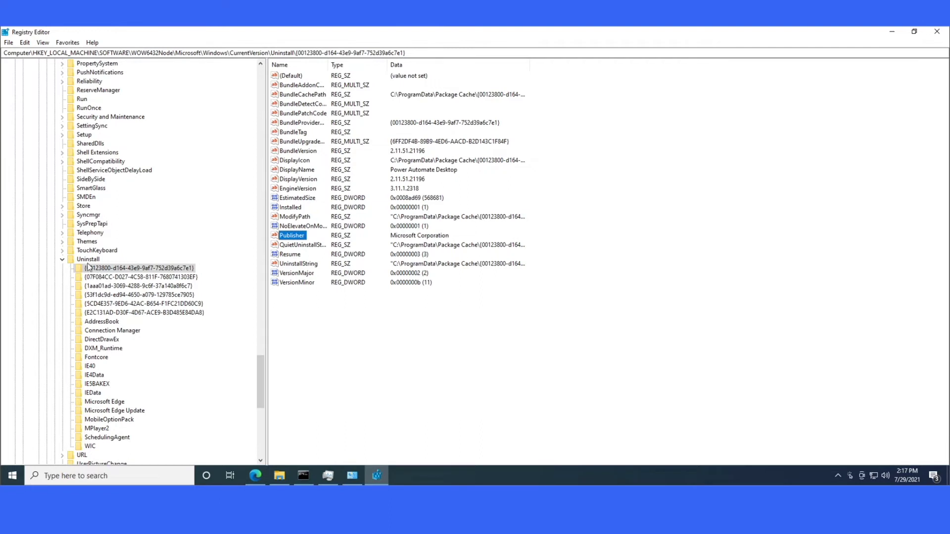
Compare the DisplayName values of the first and second uninstall entries.
{"action": "left_click", "coordinate": [106, 270]}
{"action": "left_click", "coordinate": [429, 174]}
{"action": "left_click", "coordinate": [311, 172]}
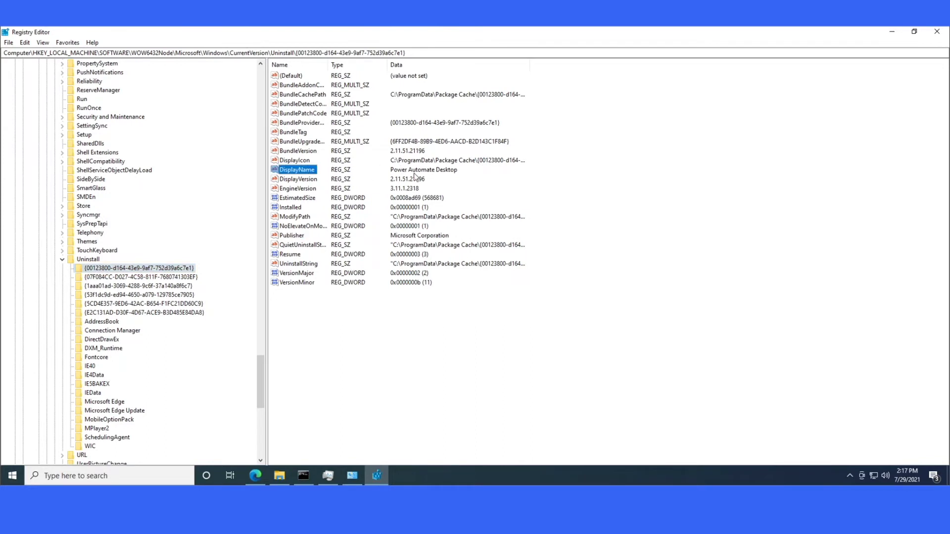
{"action": "left_click", "coordinate": [104, 270]}
{"action": "left_click", "coordinate": [105, 278]}
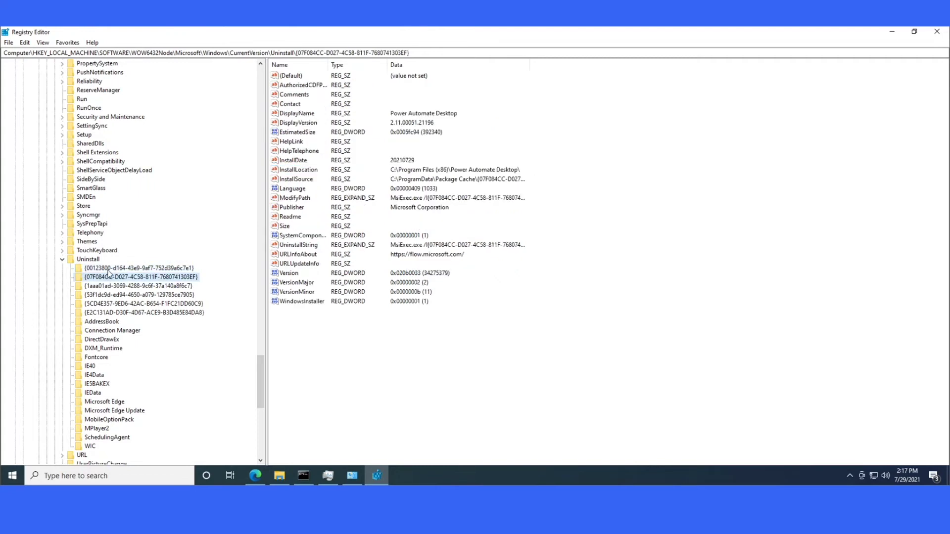
{"action": "left_click", "coordinate": [109, 268]}
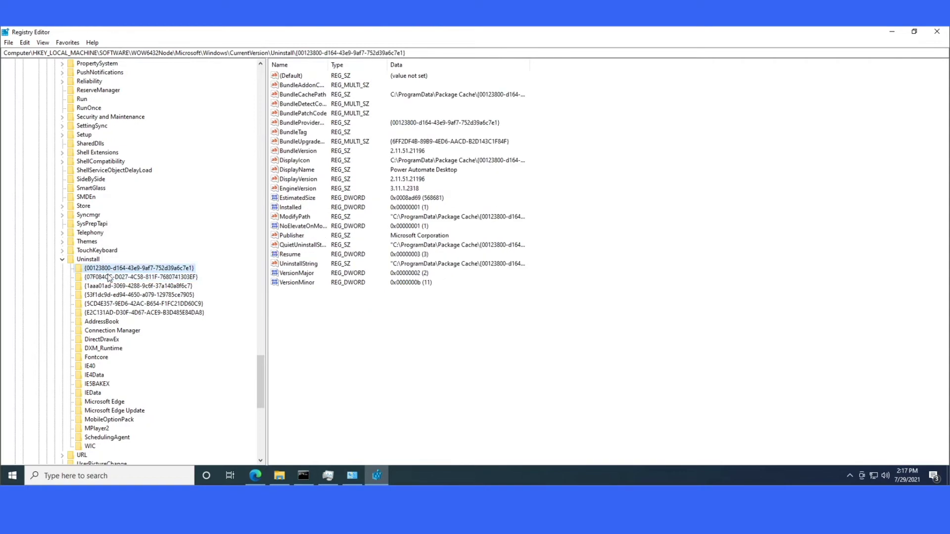
{"action": "left_click", "coordinate": [108, 278]}
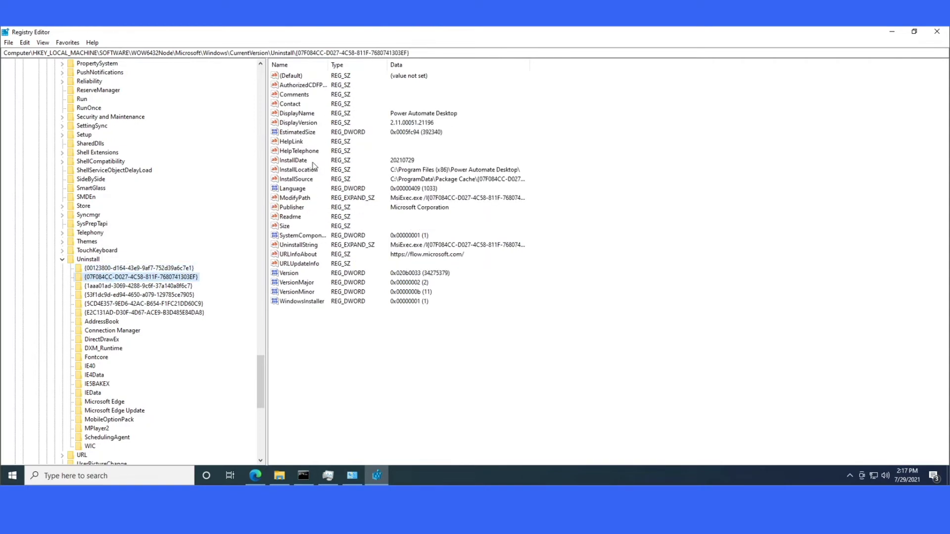
Widen the Name column and check the {07F084CC…} entry's DisplayVersion 2.11.00051.21196.
{"action": "left_click", "coordinate": [379, 121]}
{"action": "left_click", "coordinate": [296, 114]}
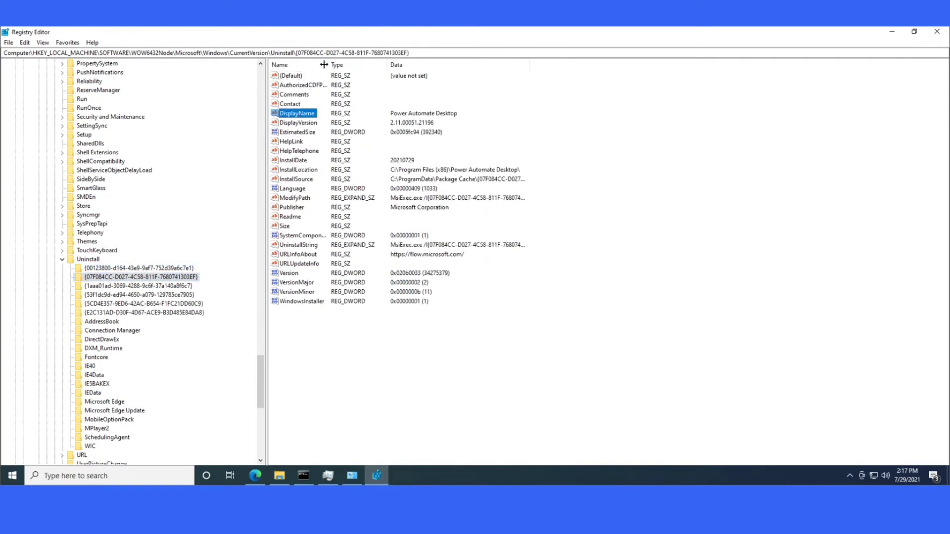
{"action": "left_click_drag", "start_coordinate": [323, 64], "coordinate": [368, 64]}
{"action": "left_click", "coordinate": [330, 125]}
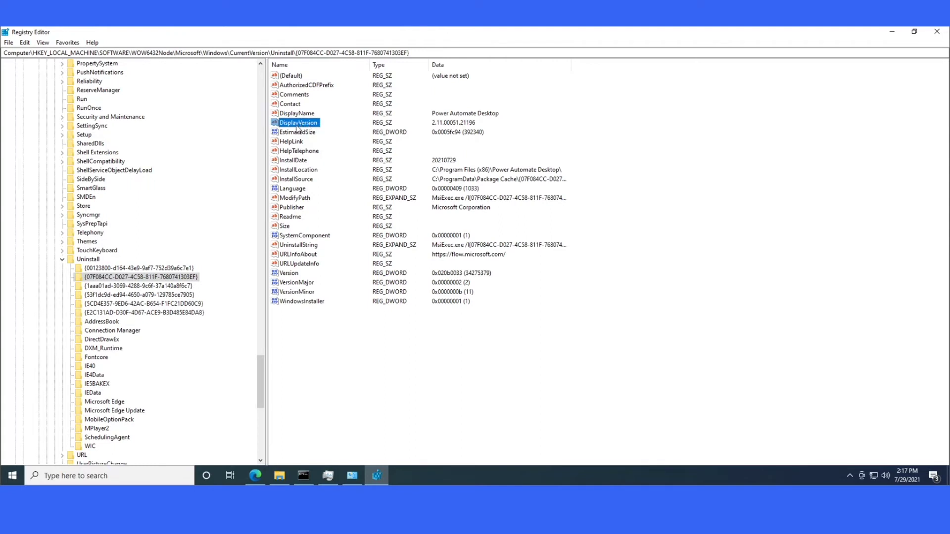
{"action": "left_click_drag", "start_coordinate": [415, 52], "coordinate": [4, 52]}
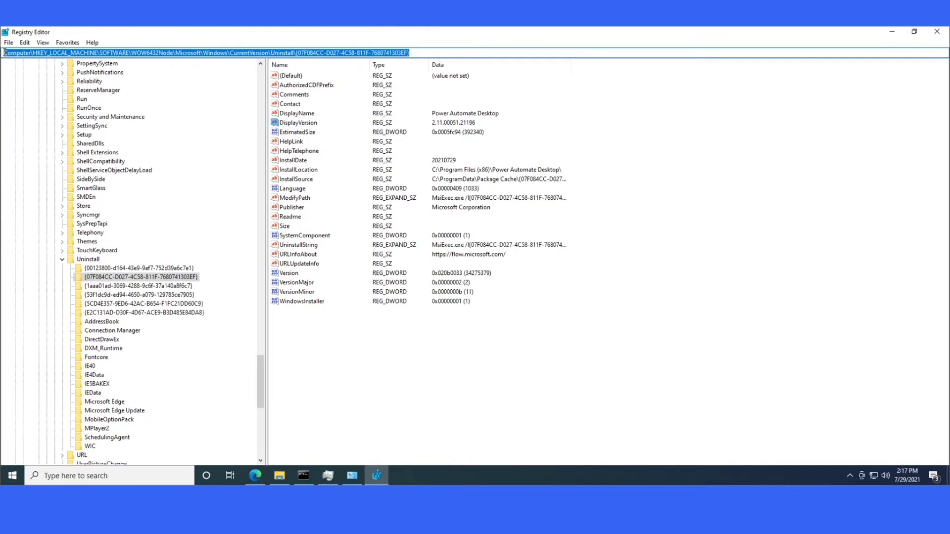
{"action": "left_click", "coordinate": [465, 124]}
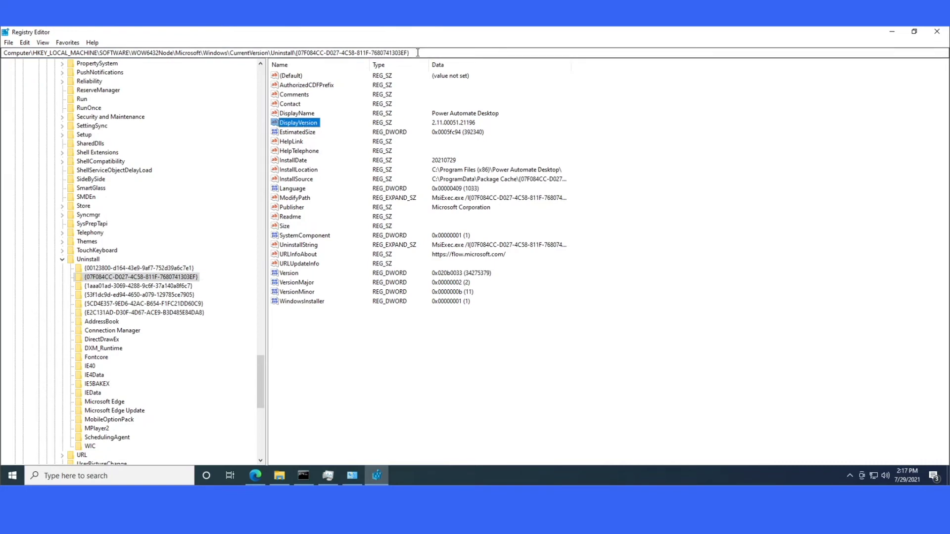
Copy the product GUID from the key path into a new Notepad note.
{"action": "left_click_drag", "start_coordinate": [414, 53], "coordinate": [309, 53]}
{"action": "right_click", "coordinate": [310, 53]}
{"action": "left_click", "coordinate": [345, 84]}
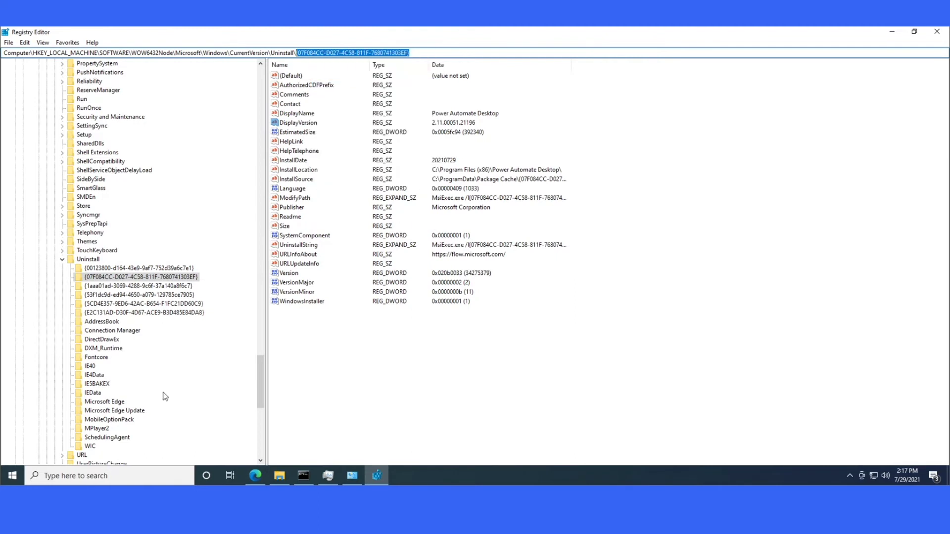
{"action": "right_click", "coordinate": [12, 476]}
{"action": "left_click", "coordinate": [30, 431]}
{"action": "type", "text": "notepad"}
{"action": "key", "text": "Return"}
{"action": "key", "text": "ctrl+v"}
{"action": "key", "text": "Return"}
Copy DisplayVersion 2.11.00051.21196 into the note on the next line.
{"action": "left_click", "coordinate": [310, 123]}
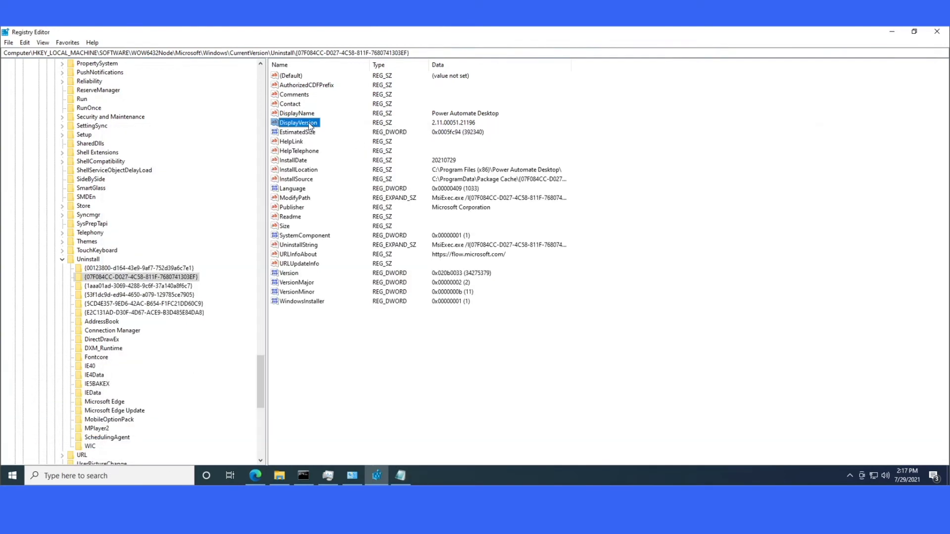
{"action": "double_click", "coordinate": [307, 124]}
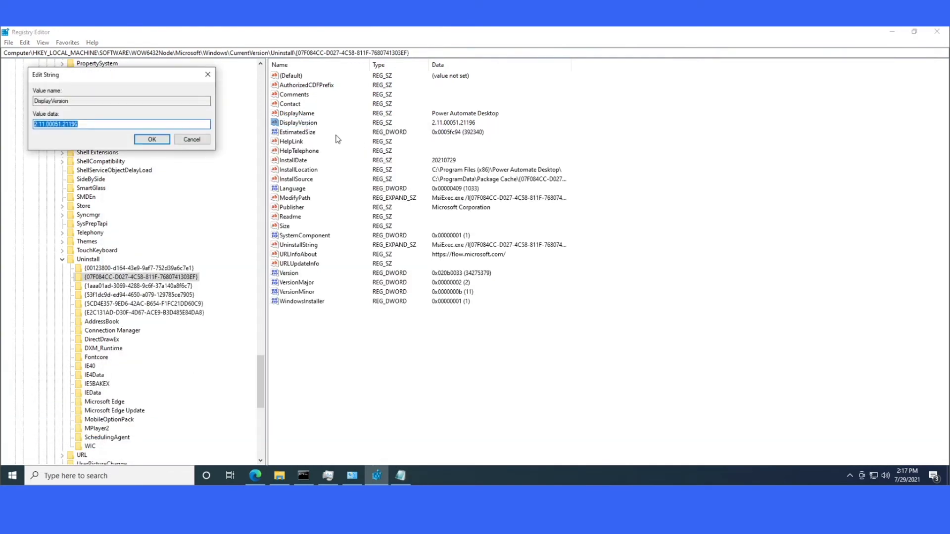
{"action": "left_click_drag", "start_coordinate": [103, 123], "coordinate": [8, 129]}
{"action": "right_click", "coordinate": [41, 122]}
{"action": "left_click", "coordinate": [69, 155]}
{"action": "left_click", "coordinate": [401, 476]}
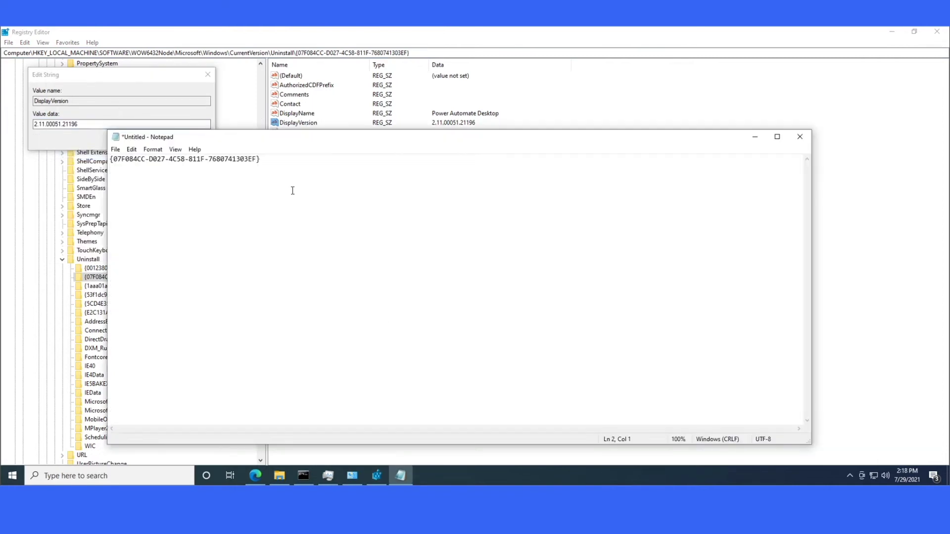
{"action": "key", "text": "ctrl+v"}
{"action": "left_click", "coordinate": [184, 99]}
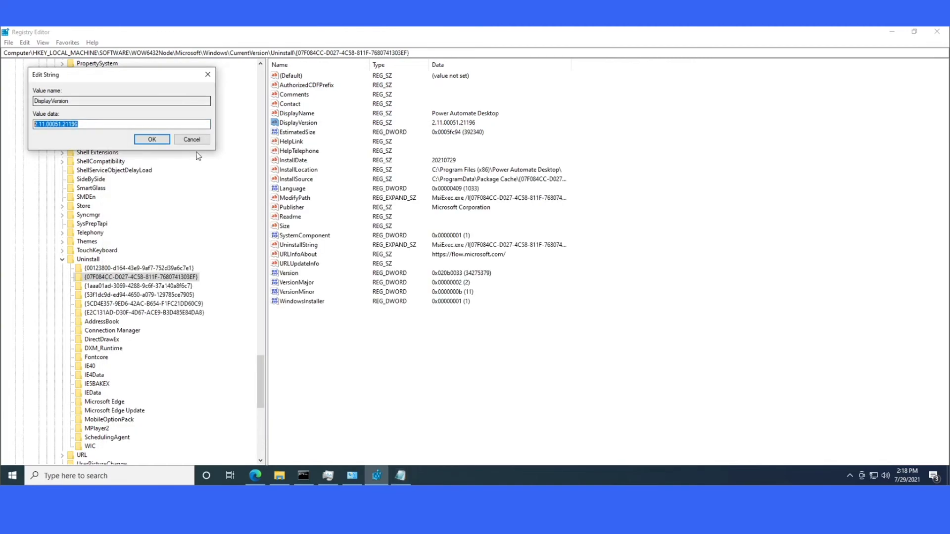
{"action": "key", "text": "Escape"}
{"action": "left_click", "coordinate": [909, 105]}
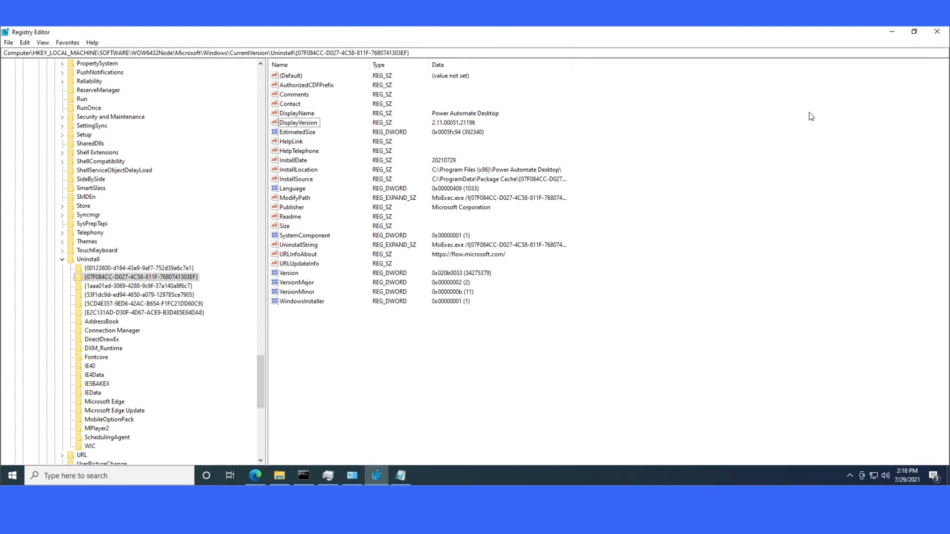
Copy the full Uninstall registry key path from Registry Editor's address bar.
{"action": "left_click", "coordinate": [400, 475]}
{"action": "left_click_drag", "start_coordinate": [219, 190], "coordinate": [104, 161]}
{"action": "left_click", "coordinate": [313, 124]}
{"action": "left_click_drag", "start_coordinate": [409, 53], "coordinate": [33, 53]}
{"action": "right_click", "coordinate": [36, 53]}
{"action": "left_click", "coordinate": [63, 86]}
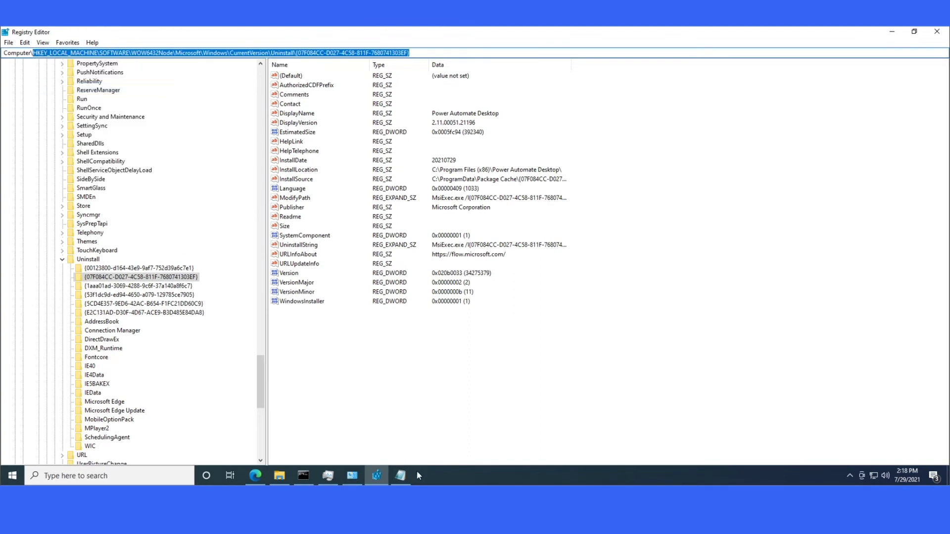
Paste the registry key path onto a new first line of the note.
{"action": "key", "text": "alt+Tab"}
{"action": "left_click", "coordinate": [112, 162]}
{"action": "key", "text": "Return"}
{"action": "key", "text": "Up"}
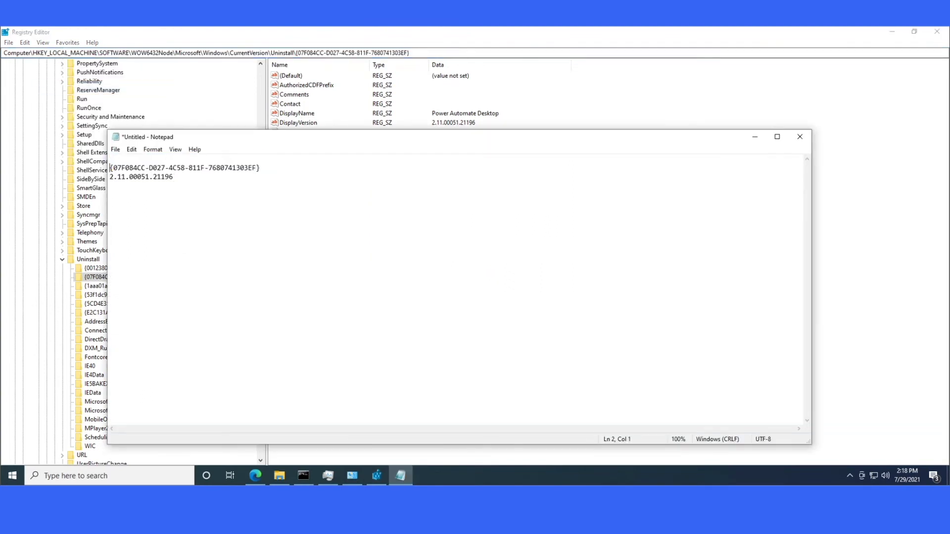
{"action": "key", "text": "ctrl+v"}
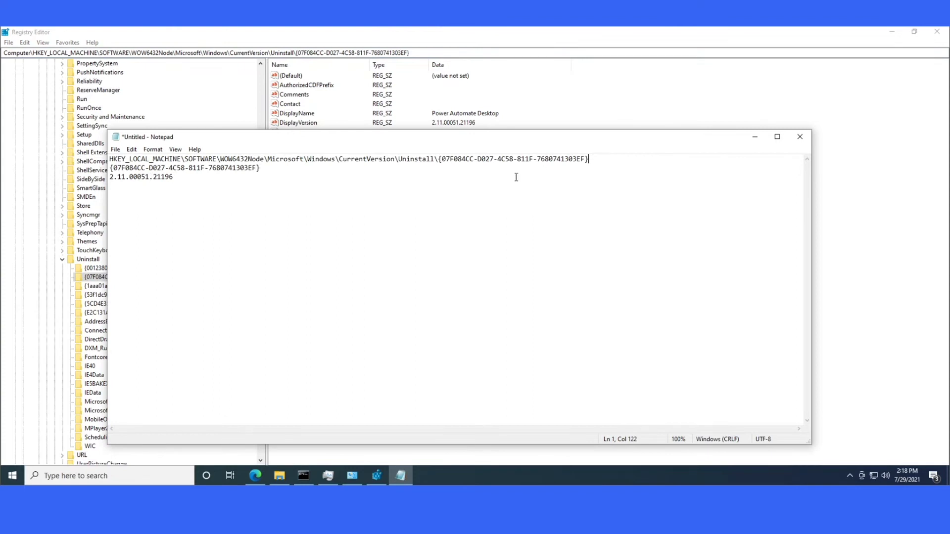
{"action": "left_click_drag", "start_coordinate": [242, 185], "coordinate": [110, 168]}
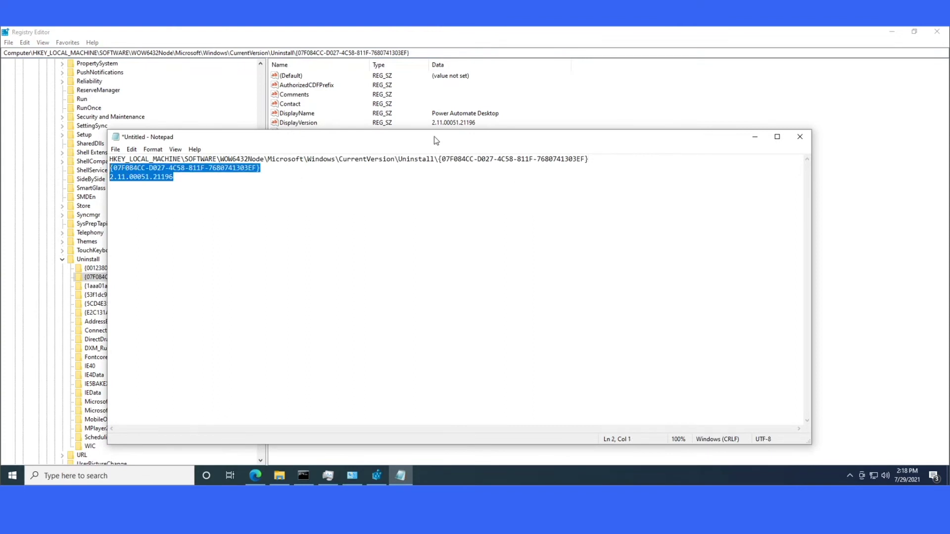
{"action": "left_click_drag", "start_coordinate": [434, 140], "coordinate": [488, 138]}
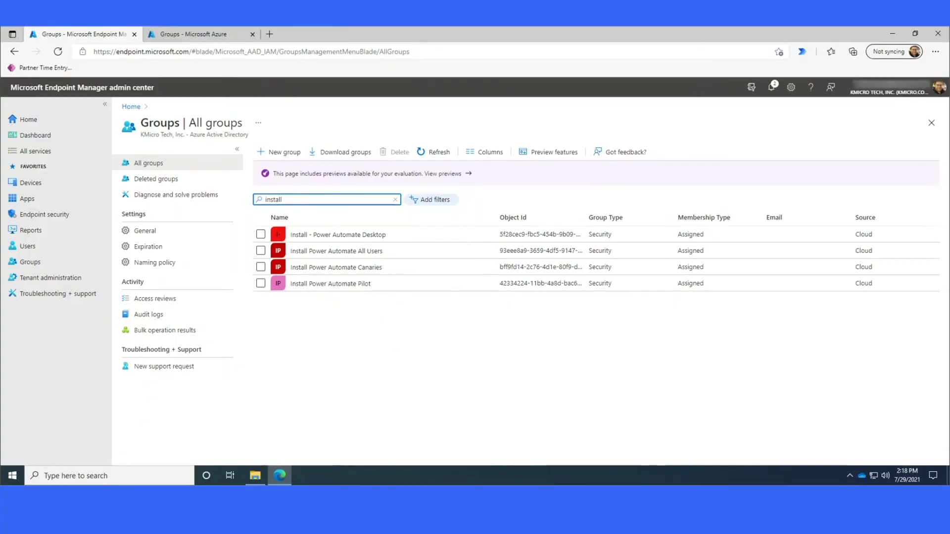
Open C:\Packager in File Explorer and select IntuneWinAppUtil.exe.
{"action": "left_click", "coordinate": [254, 476]}
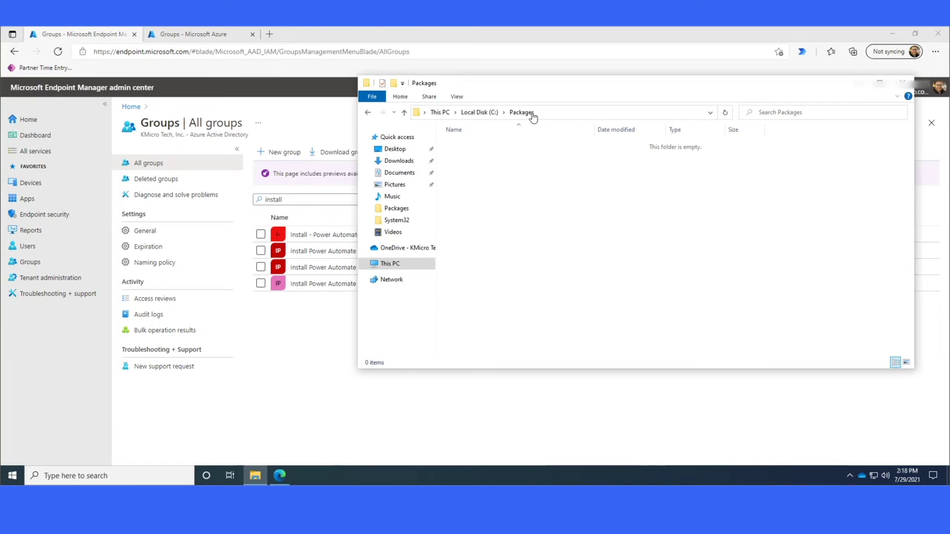
{"action": "left_click", "coordinate": [492, 113]}
{"action": "double_click", "coordinate": [488, 143]}
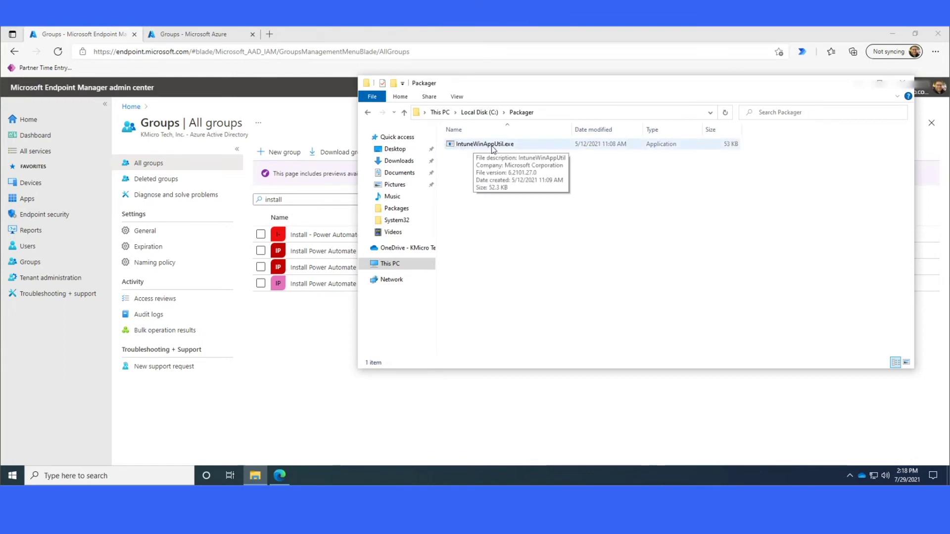
{"action": "left_click", "coordinate": [492, 147]}
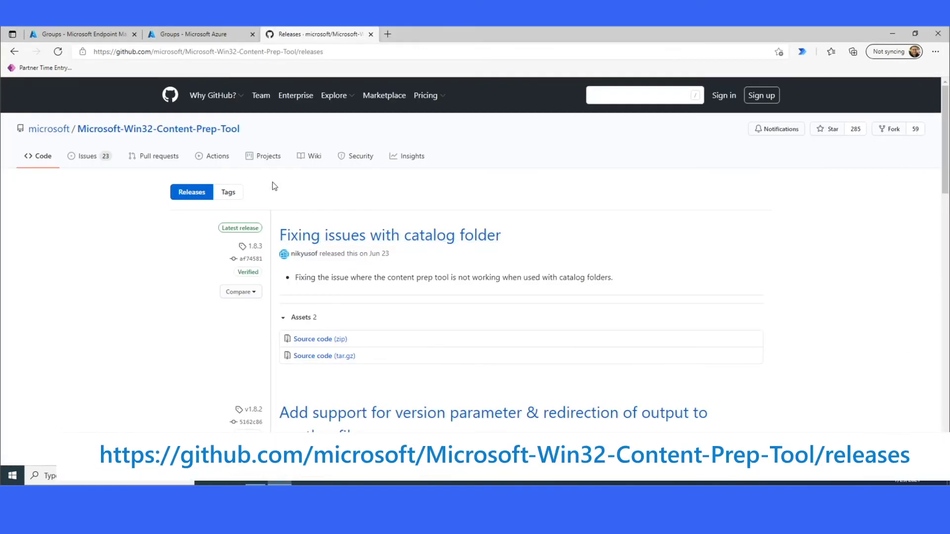
Select the GitHub releases page URL, then bring File Explorer back to Local Disk (C:).
{"action": "left_click", "coordinate": [317, 53]}
{"action": "left_click", "coordinate": [357, 55]}
{"action": "key", "text": "ctrl+a"}
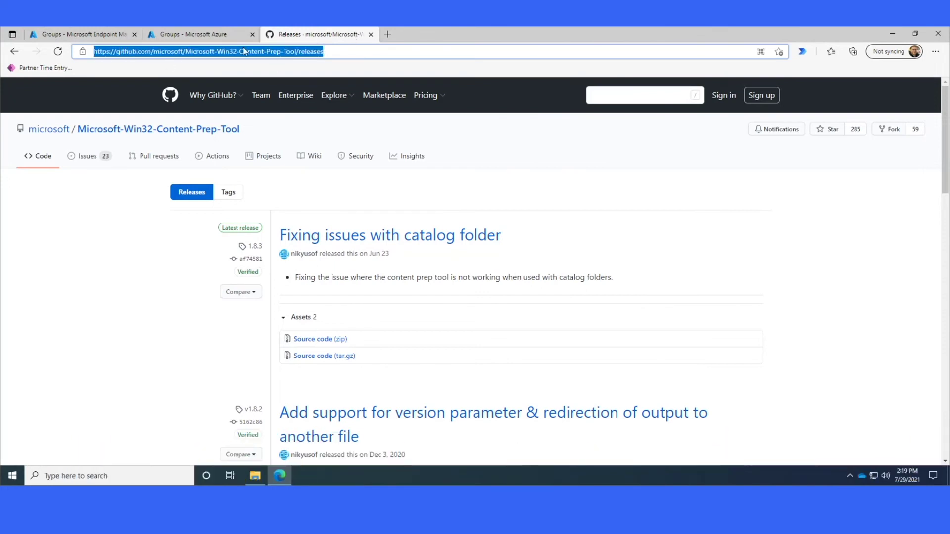
{"action": "left_click_drag", "start_coordinate": [341, 54], "coordinate": [115, 54]}
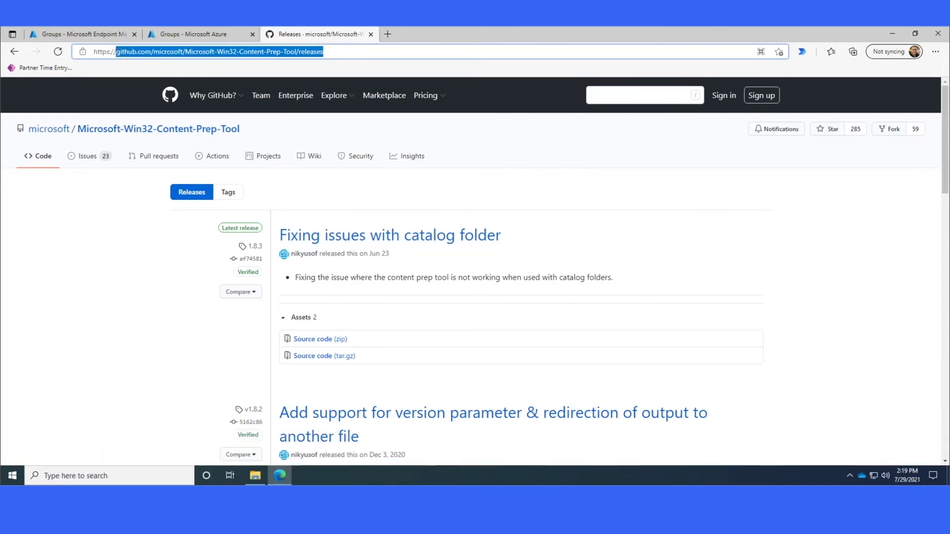
{"action": "left_click", "coordinate": [262, 479]}
{"action": "left_click", "coordinate": [487, 113]}
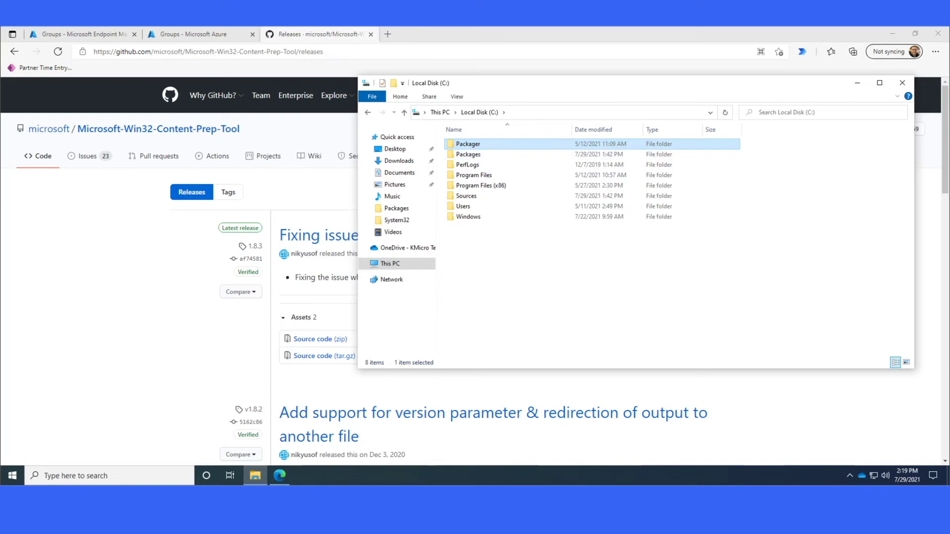
Select the Packages folder and then the Sources folder on Local Disk (C:).
{"action": "left_click", "coordinate": [608, 155]}
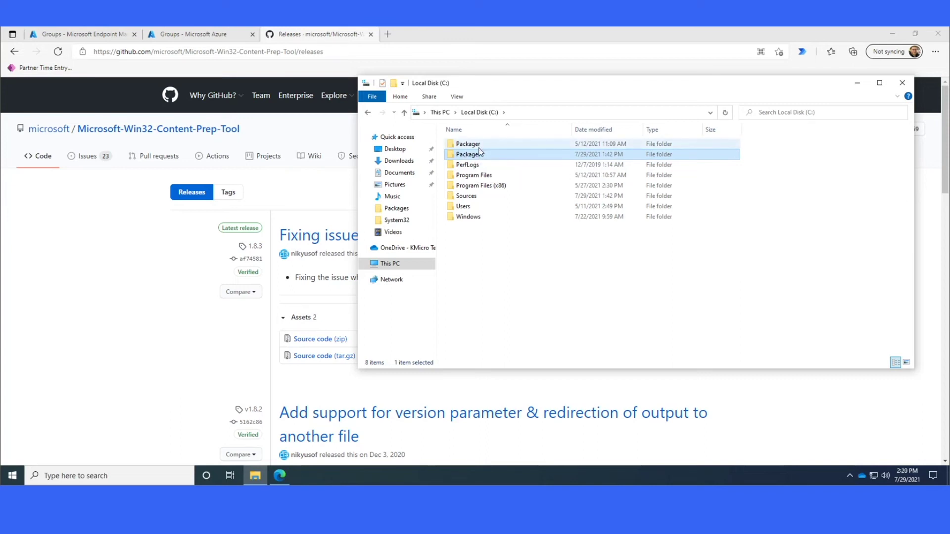
{"action": "left_click", "coordinate": [475, 197]}
Create a 'Power Automate Desktop' folder in C:\Sources and paste the installer into it.
{"action": "double_click", "coordinate": [474, 197]}
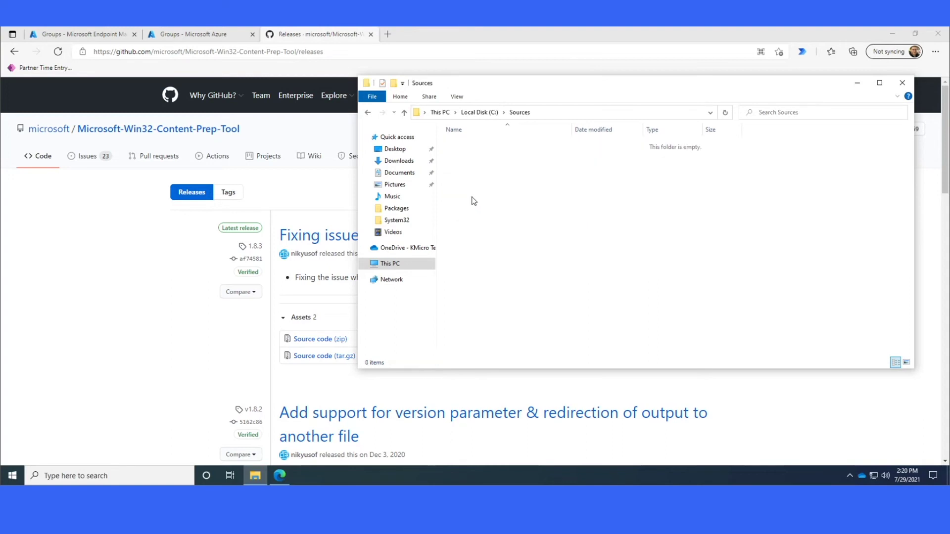
{"action": "right_click", "coordinate": [477, 188]}
{"action": "left_click", "coordinate": [614, 296]}
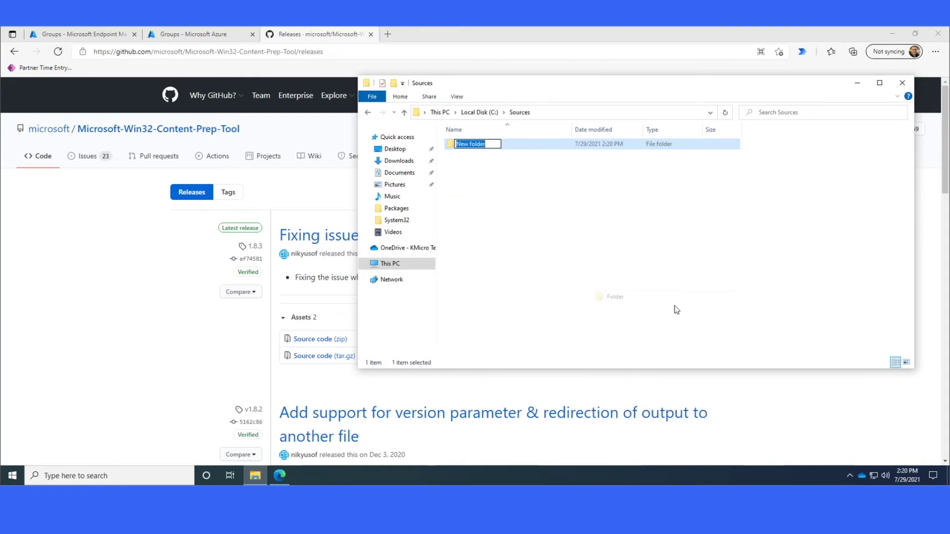
{"action": "type", "text": "Power Automate Desktop"}
{"action": "key", "text": "Return"}
{"action": "key", "text": "Return"}
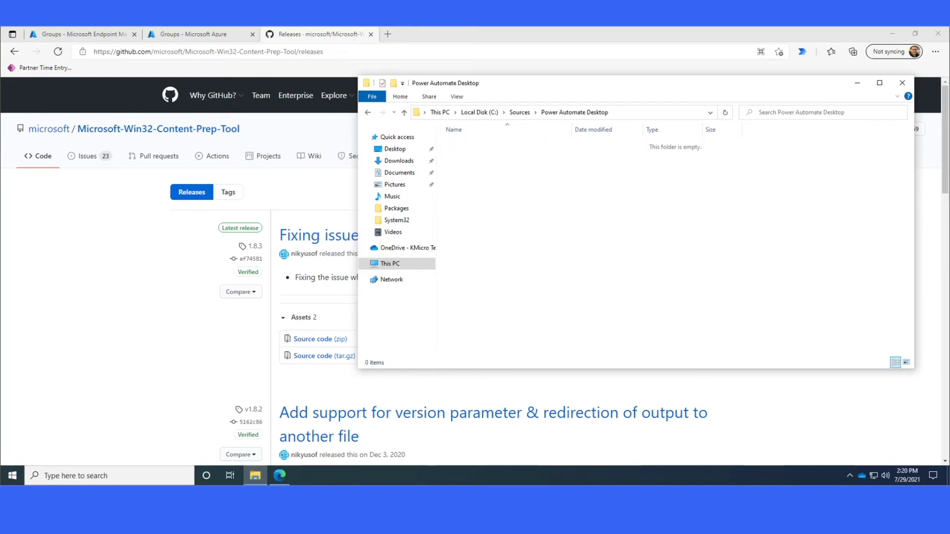
{"action": "key", "text": "ctrl+v"}
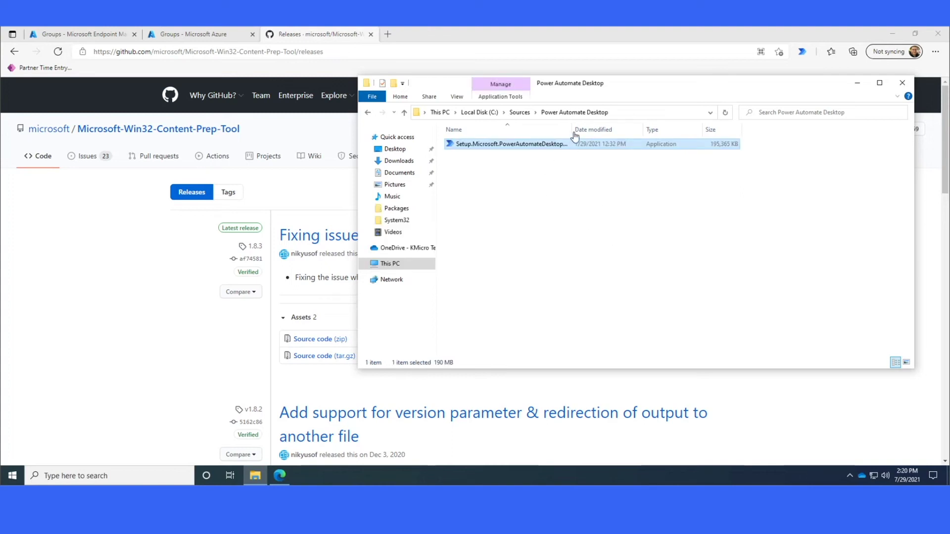
{"action": "double_click", "coordinate": [571, 130]}
{"action": "left_click", "coordinate": [572, 144]}
{"action": "key", "text": "Escape"}
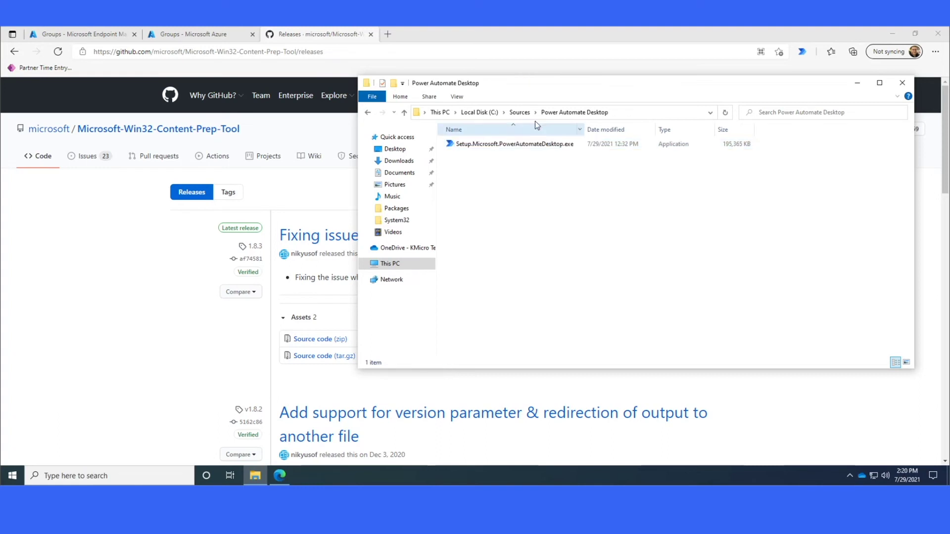
{"action": "left_click", "coordinate": [519, 112]}
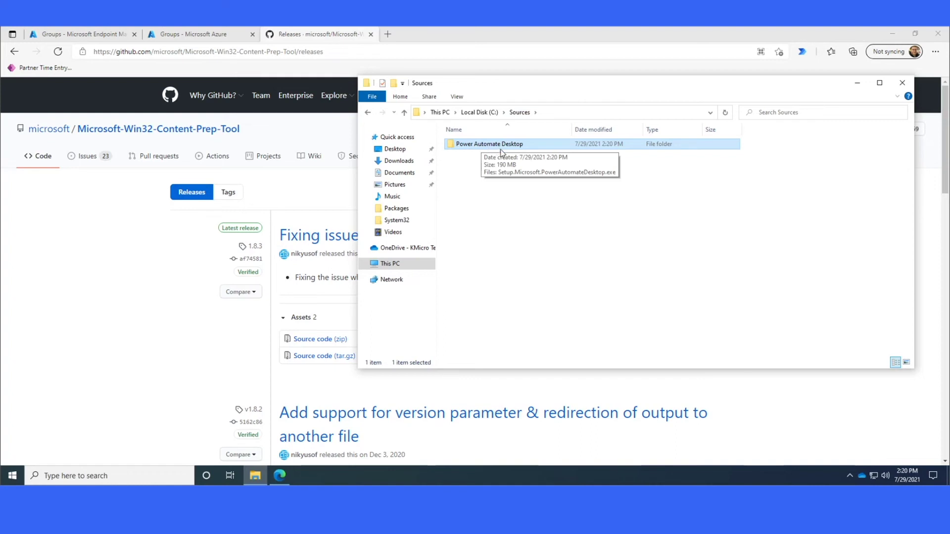
Check the folder holds Setup.Microsoft.PowerAutomateDesktop.exe, widening the name column.
{"action": "double_click", "coordinate": [501, 147]}
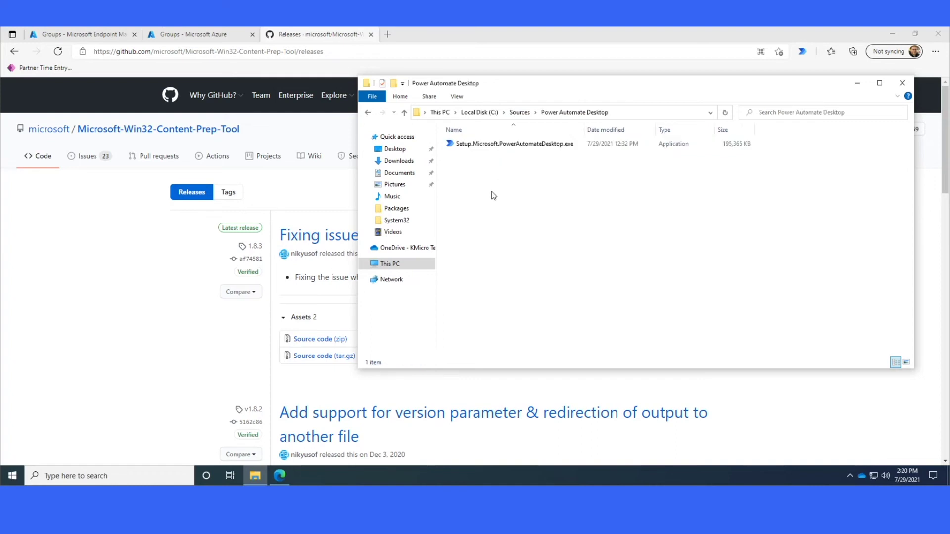
{"action": "right_click", "coordinate": [479, 174]}
{"action": "mouse_move", "coordinate": [504, 293]}
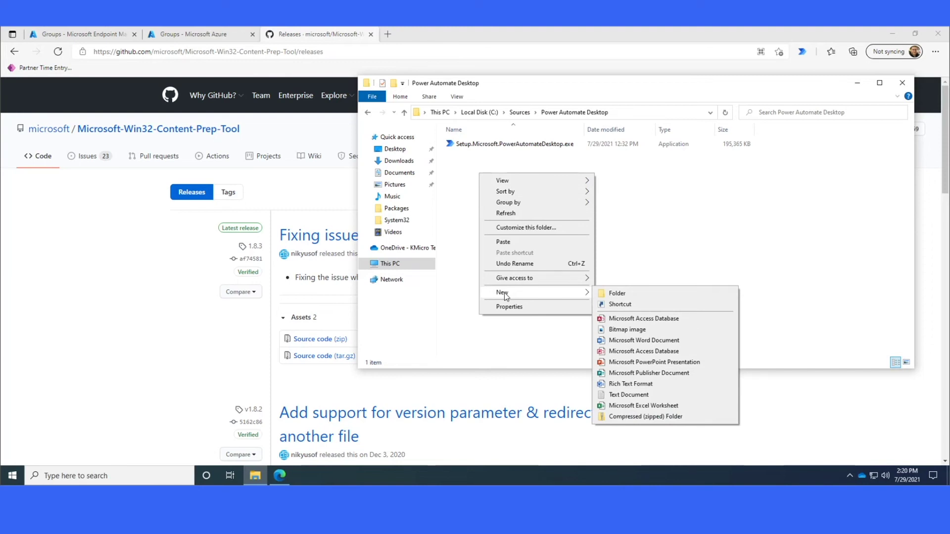
{"action": "left_click", "coordinate": [626, 243]}
{"action": "left_click_drag", "start_coordinate": [533, 269], "coordinate": [504, 167]}
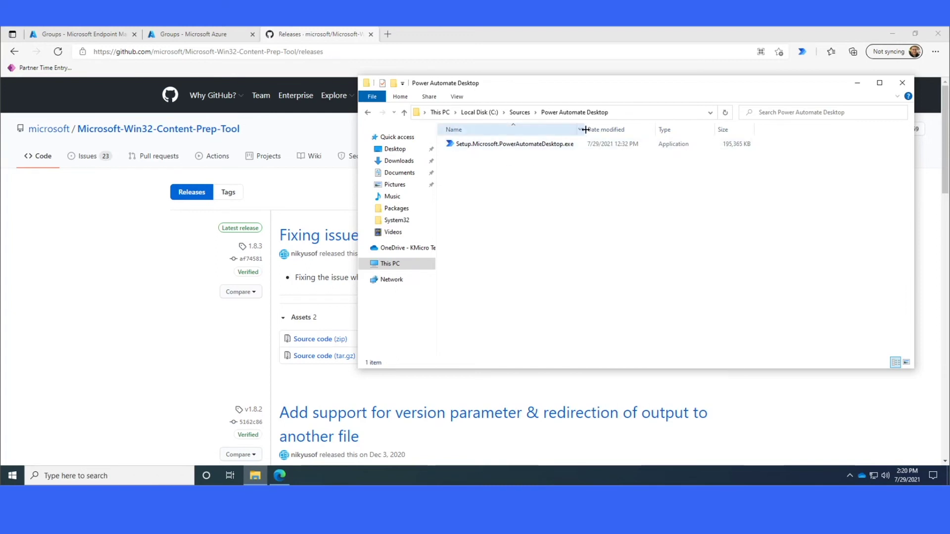
{"action": "left_click_drag", "start_coordinate": [585, 129], "coordinate": [617, 132]}
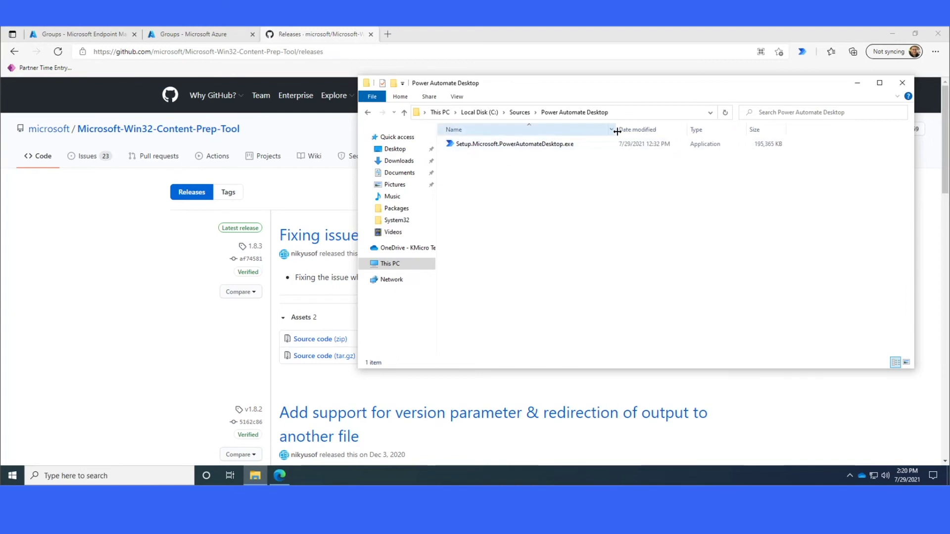
{"action": "left_click", "coordinate": [549, 148]}
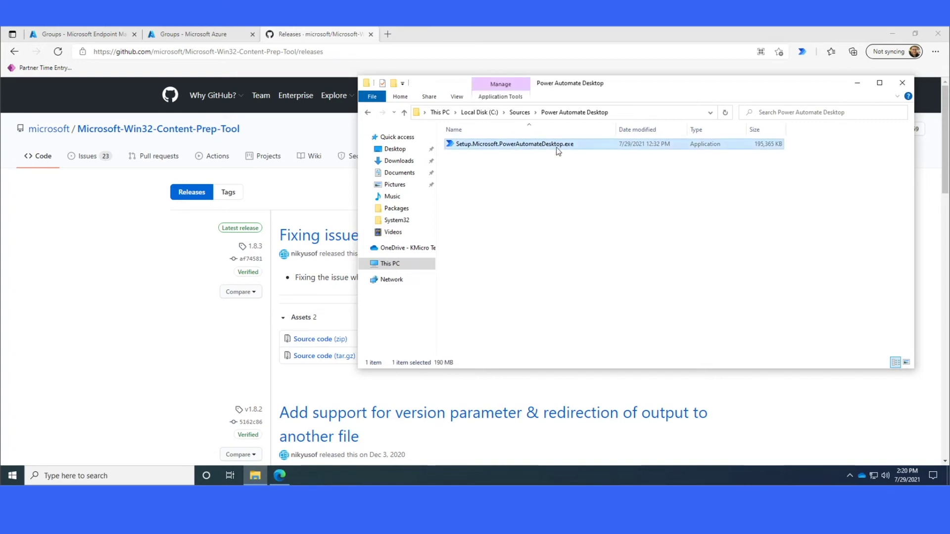
Return to Local Disk (C:) and point out the Packager, Packages and Sources folders.
{"action": "left_click", "coordinate": [519, 112]}
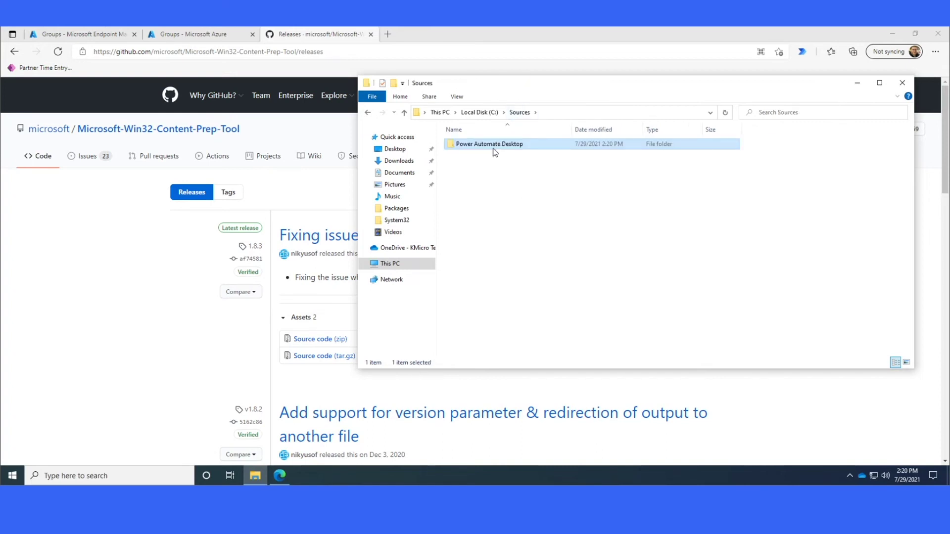
{"action": "left_click", "coordinate": [487, 112]}
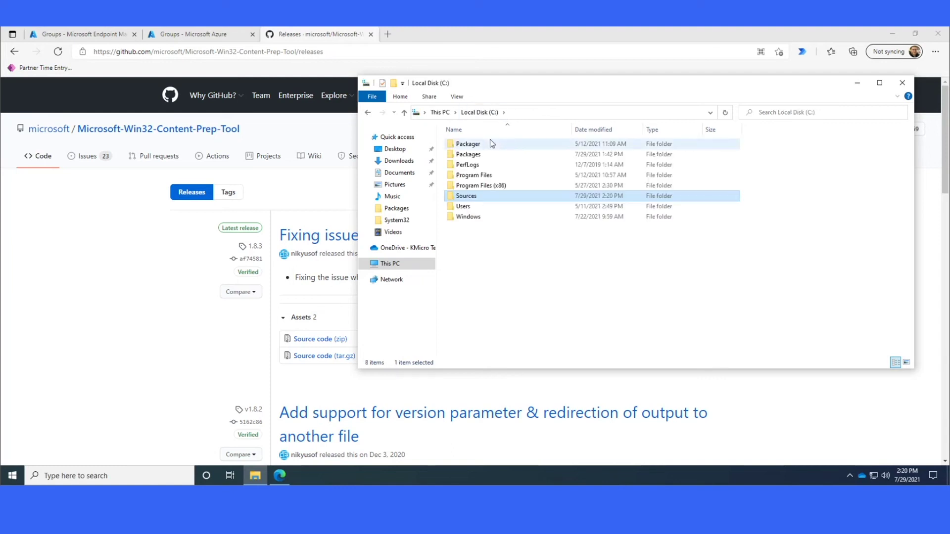
{"action": "left_click", "coordinate": [490, 143]}
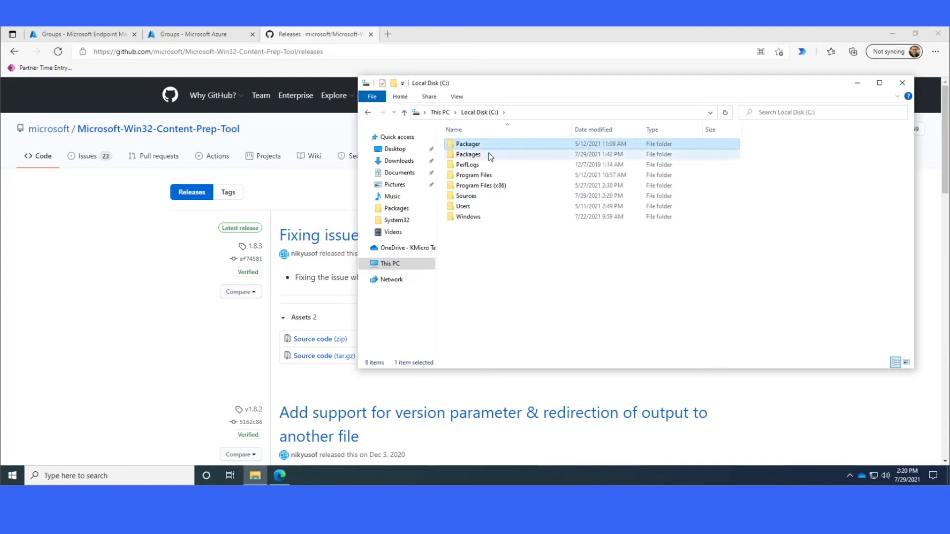
{"action": "left_click", "coordinate": [493, 155]}
{"action": "left_click", "coordinate": [500, 196]}
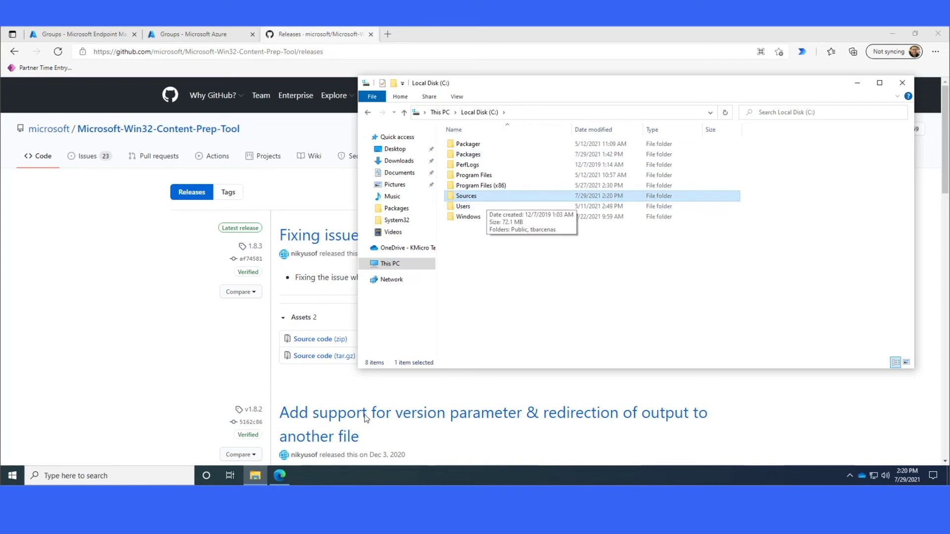
Launch Command Prompt as administrator from a 'cmd' search.
{"action": "right_click", "coordinate": [12, 475]}
{"action": "left_click", "coordinate": [61, 476]}
{"action": "type", "text": "cmd"}
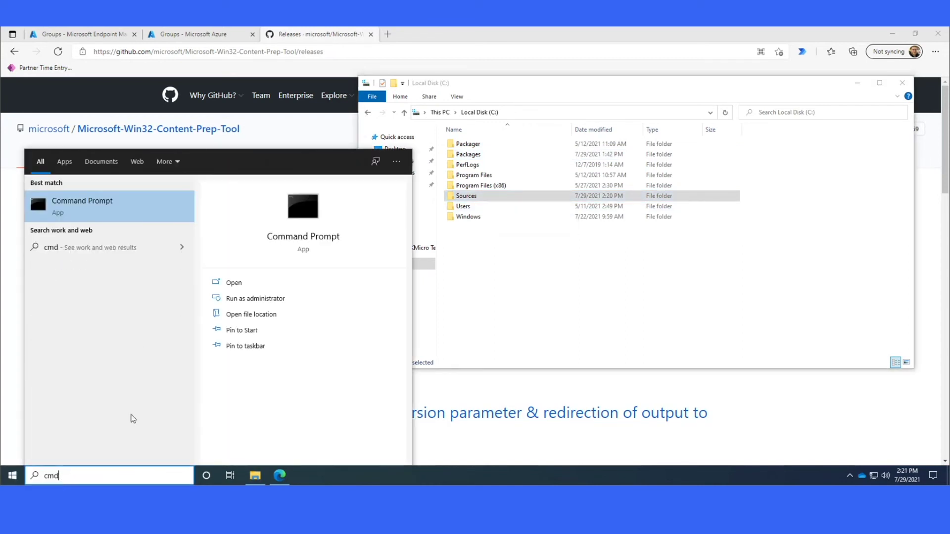
{"action": "right_click", "coordinate": [82, 203]}
{"action": "left_click", "coordinate": [114, 214]}
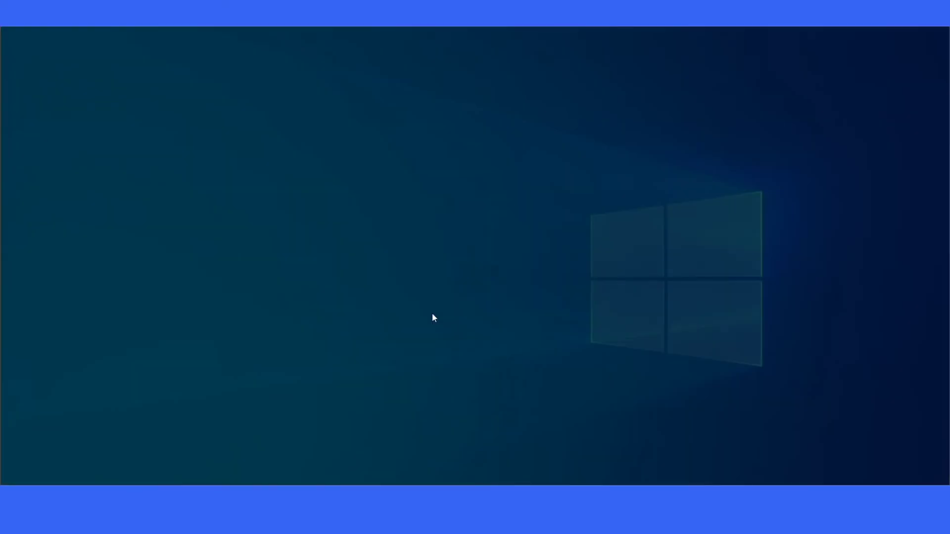
{"action": "left_click", "coordinate": [429, 313]}
Change to C:\Packager and enter IntuneWinAppUtil.exe on the command line.
{"action": "left_click", "coordinate": [292, 113]}
{"action": "type", "text": "cd"}
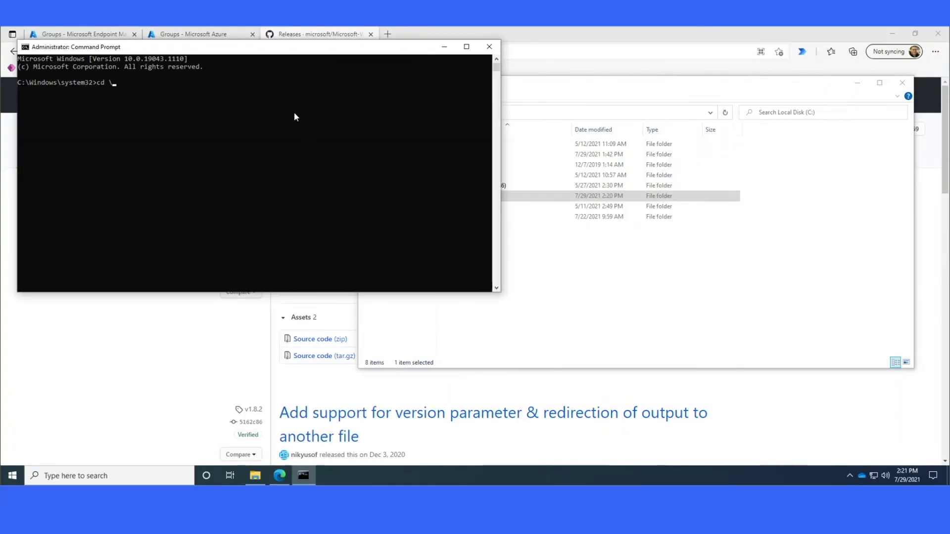
{"action": "type", "text": " \\pa"}
{"action": "key", "text": "Tab"}
{"action": "key", "text": "Return"}
{"action": "type", "text": "IntuneWinAppUtil.exe"}
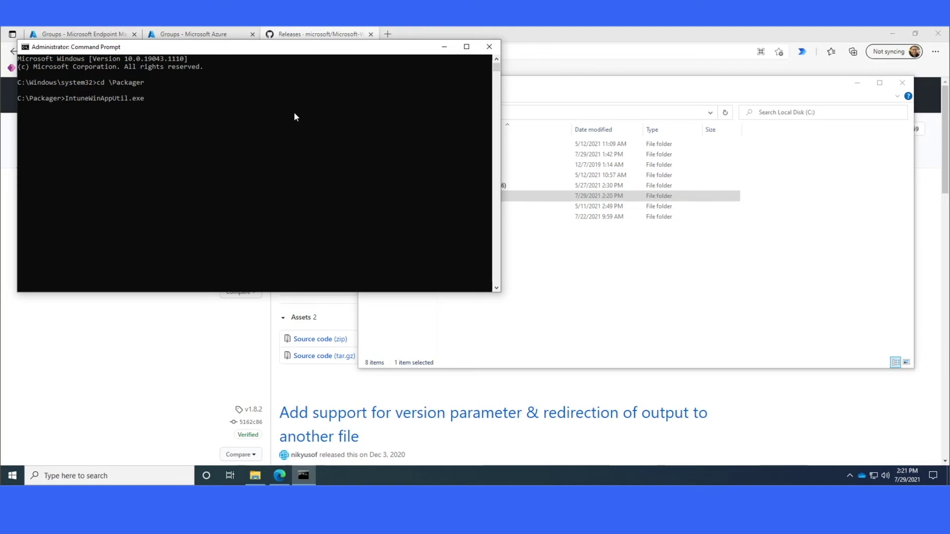
Run IntuneWinAppUtil and give source folder C:\Sources\Power Automate Desktop.
{"action": "key", "text": "Return"}
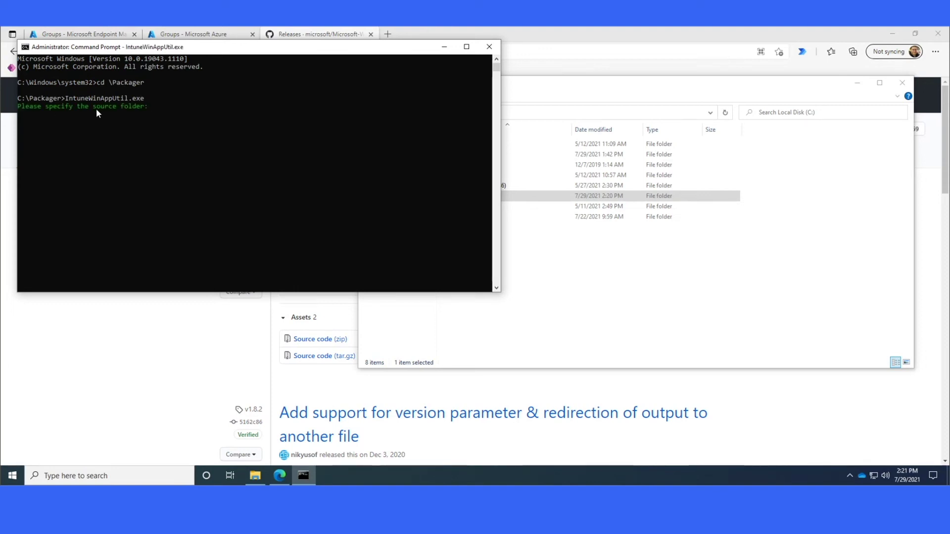
{"action": "left_click", "coordinate": [604, 243]}
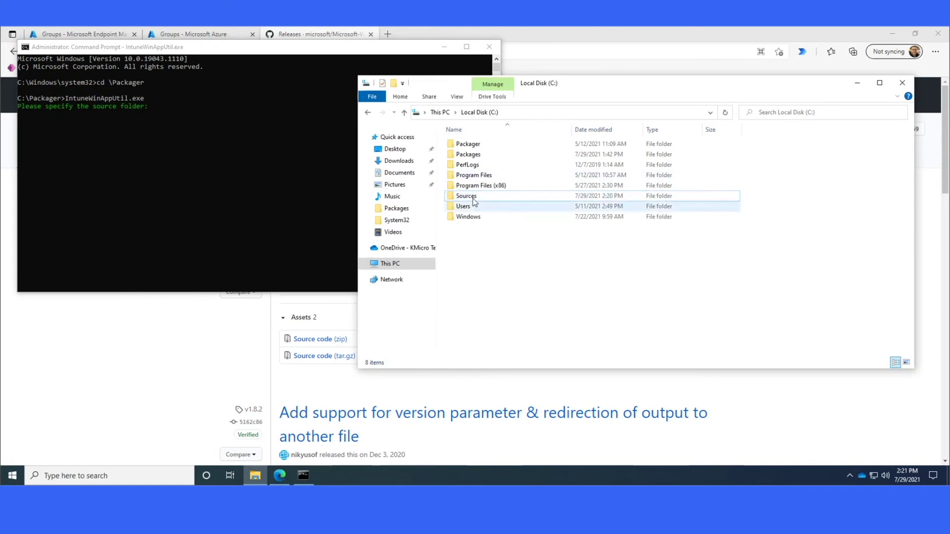
{"action": "double_click", "coordinate": [482, 196]}
{"action": "double_click", "coordinate": [504, 144]}
{"action": "left_click", "coordinate": [618, 113]}
{"action": "key", "text": "ctrl+c"}
{"action": "left_click", "coordinate": [263, 127]}
{"action": "right_click", "coordinate": [269, 149]}
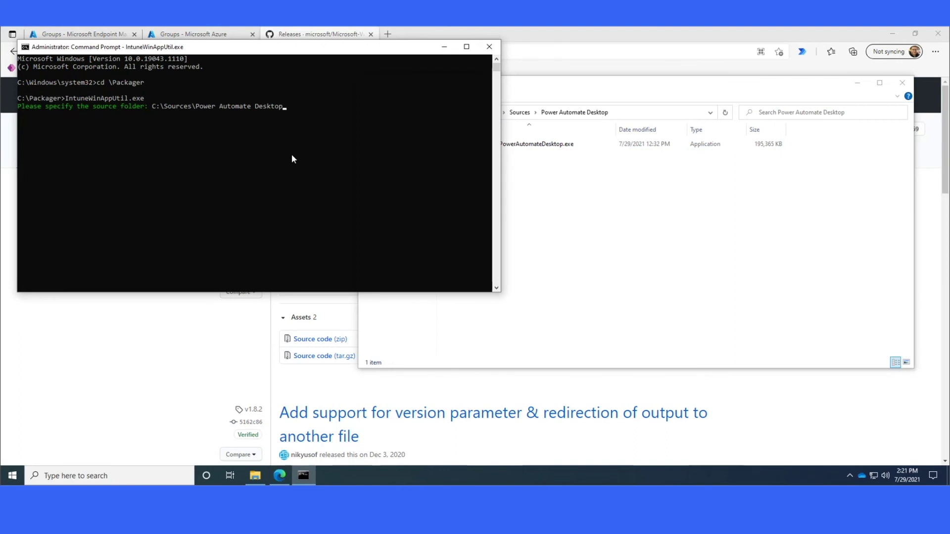
{"action": "key", "text": "Return"}
Enter Setup.Microsoft.PowerAutomateDesktop.exe as the setup file, copied from Explorer.
{"action": "left_click", "coordinate": [594, 214]}
{"action": "left_click", "coordinate": [559, 148]}
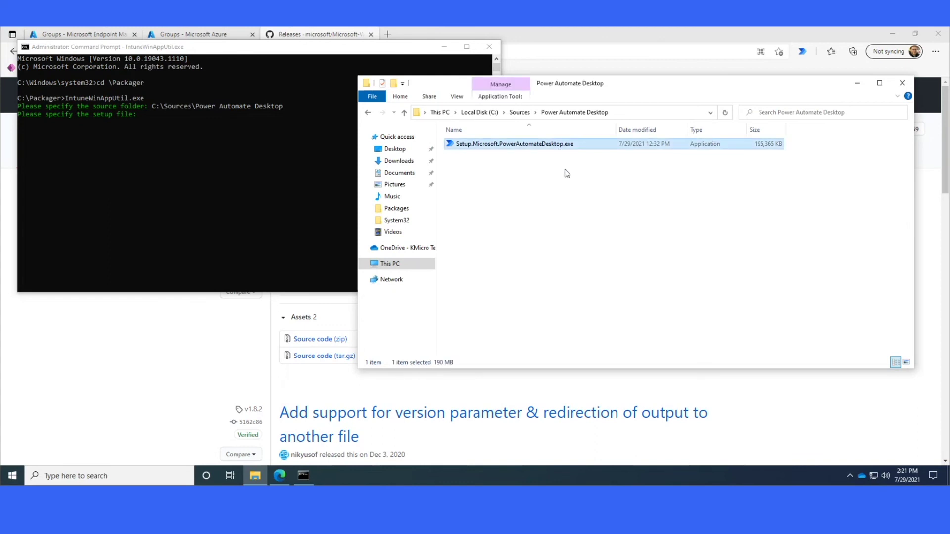
{"action": "left_click", "coordinate": [581, 144]}
{"action": "left_click", "coordinate": [581, 145]}
{"action": "key", "text": "ctrl+a"}
{"action": "right_click", "coordinate": [477, 146]}
{"action": "left_click", "coordinate": [500, 177]}
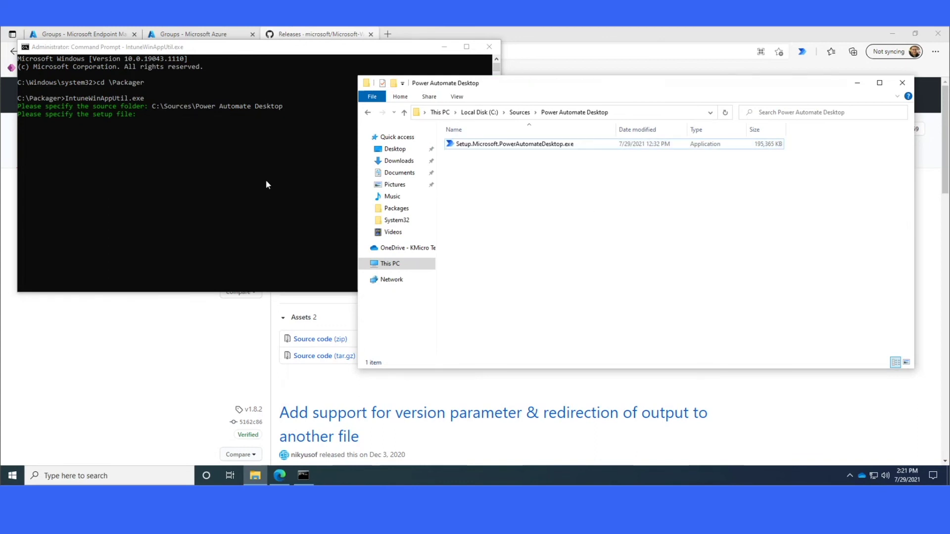
{"action": "left_click", "coordinate": [266, 180]}
{"action": "right_click", "coordinate": [248, 159]}
{"action": "key", "text": "Return"}
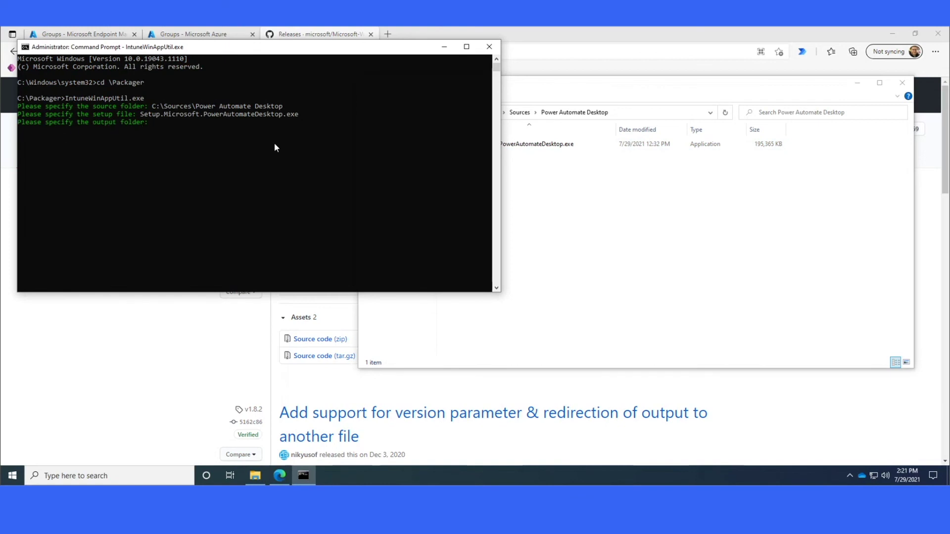
Enter C:\Packages as the output folder.
{"action": "left_click", "coordinate": [534, 123]}
{"action": "left_click", "coordinate": [519, 112]}
{"action": "left_click", "coordinate": [493, 114]}
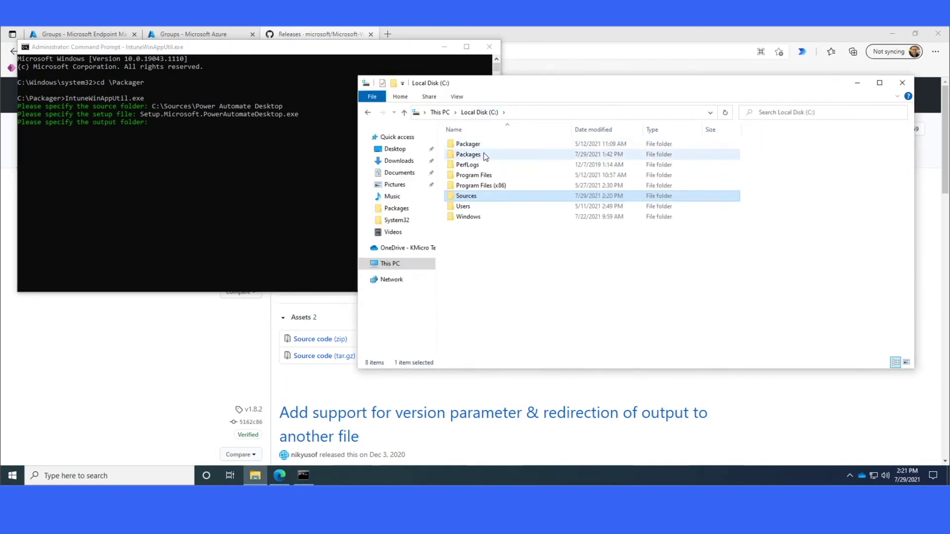
{"action": "double_click", "coordinate": [485, 155]}
{"action": "left_click", "coordinate": [554, 115]}
{"action": "key", "text": "BackSpace"}
{"action": "left_click", "coordinate": [218, 157]}
{"action": "right_click", "coordinate": [340, 204]}
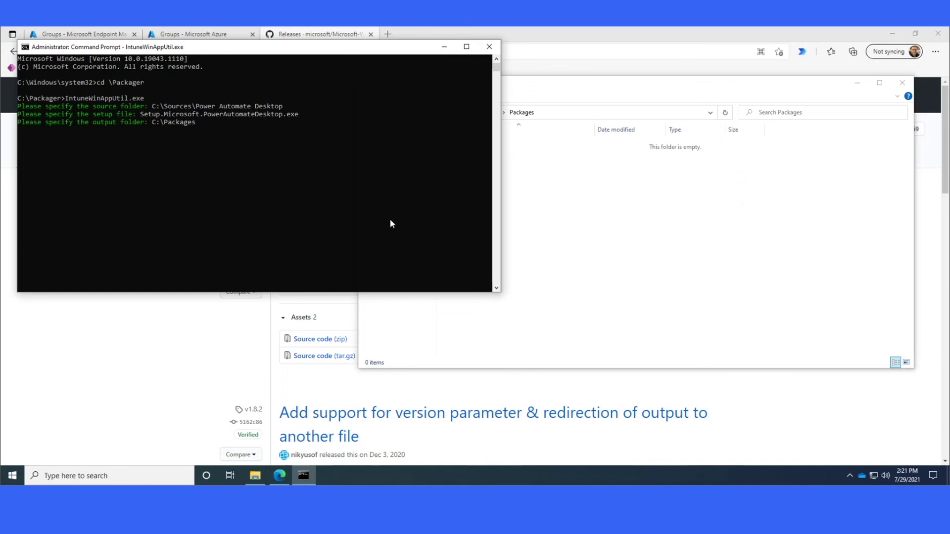
{"action": "key", "text": "Return"}
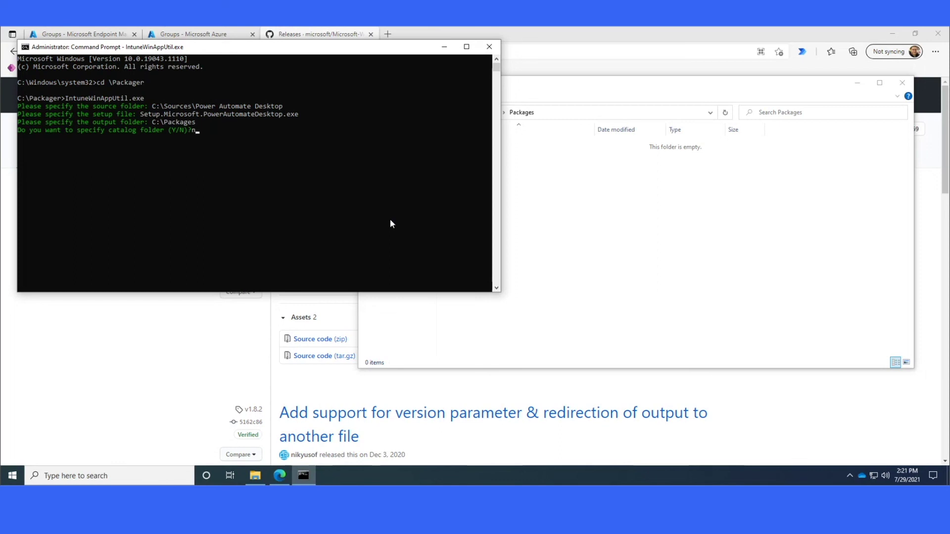
Decline the catalog folder and let packaging finish at 100% with Done!!! reported.
{"action": "key", "text": "Return"}
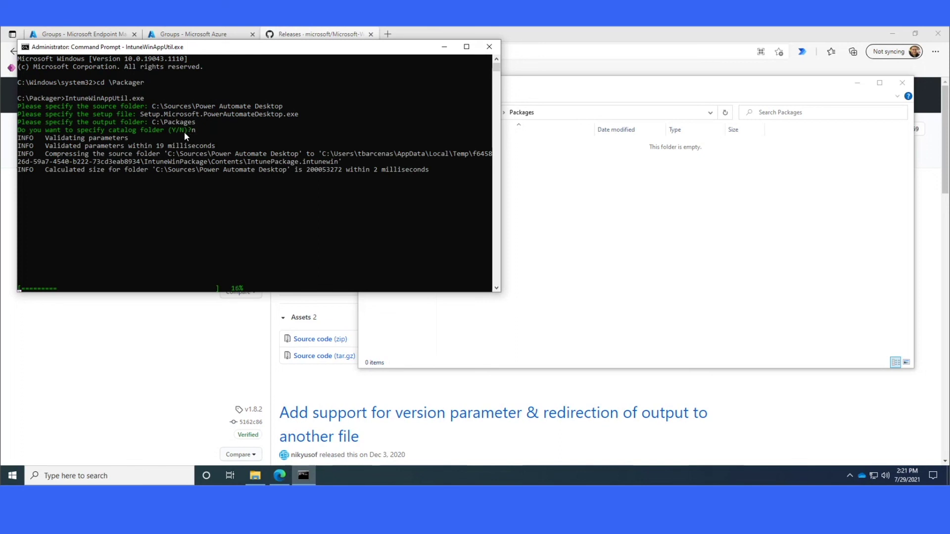
{"action": "left_click", "coordinate": [388, 35]}
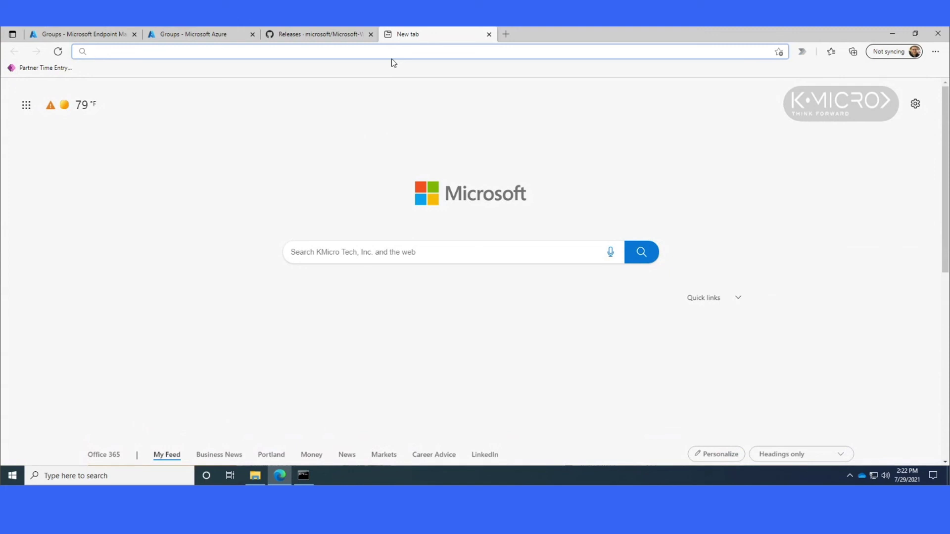
{"action": "left_click", "coordinate": [304, 476]}
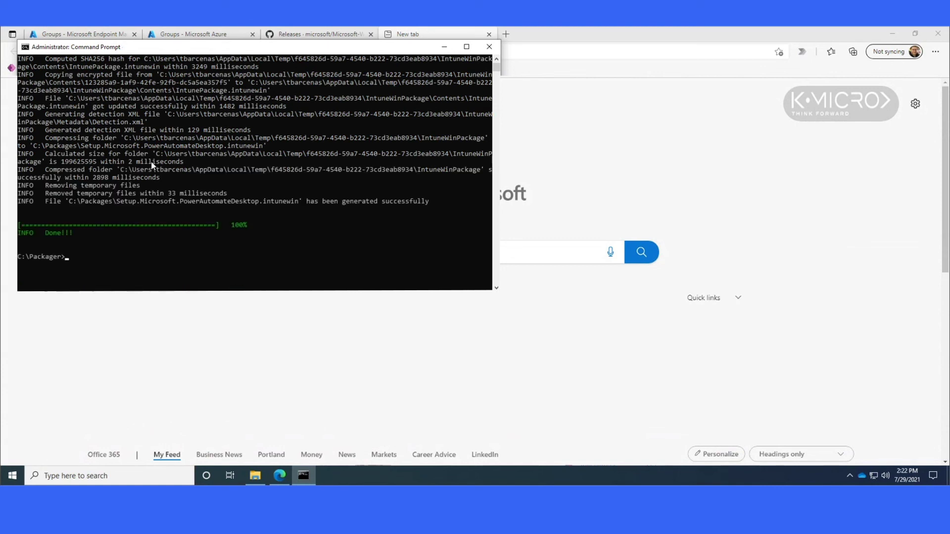
{"action": "left_click_drag", "start_coordinate": [18, 233], "coordinate": [78, 233]}
{"action": "left_click", "coordinate": [78, 233]}
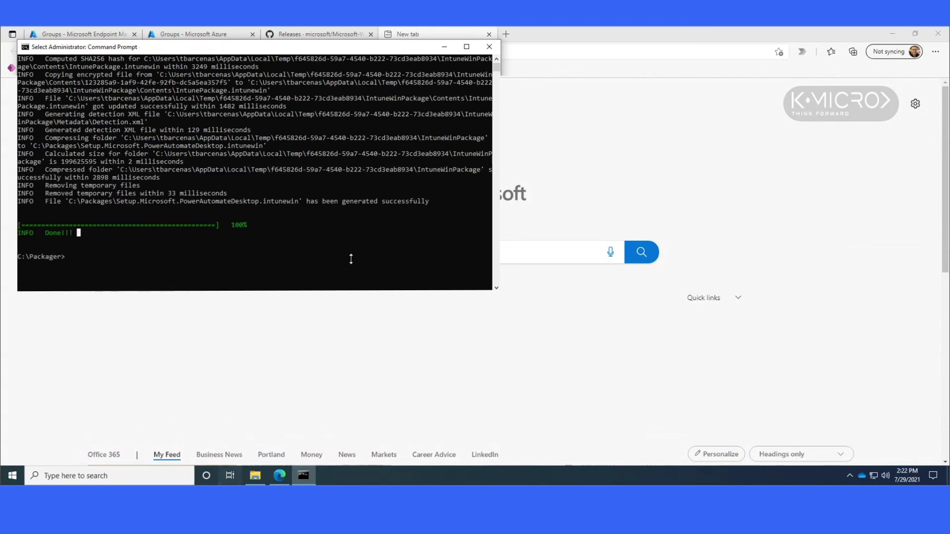
Close the console and select the full-named Setup.Microsoft.PowerAutomateDesktop.intunewin (194,948 KB) in C:\Packages.
{"action": "left_click", "coordinate": [489, 46]}
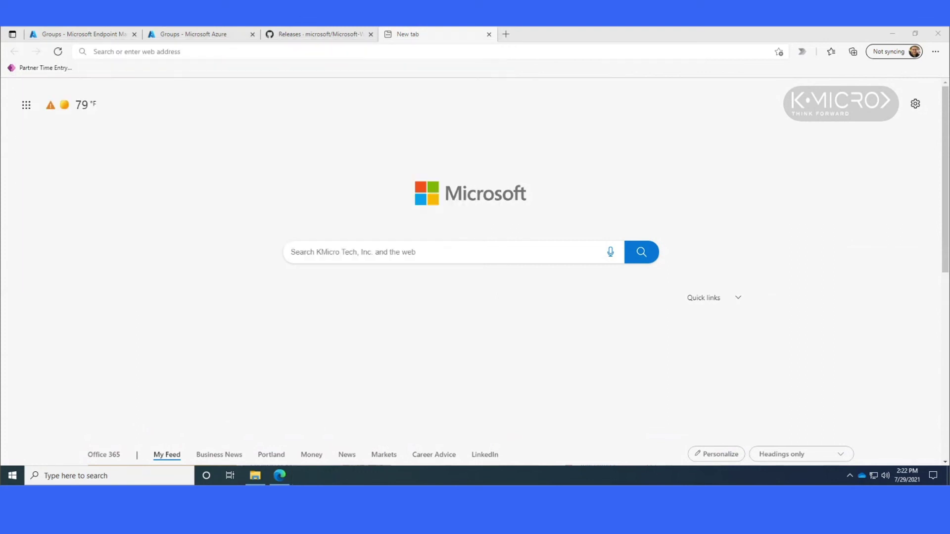
{"action": "left_click", "coordinate": [255, 475]}
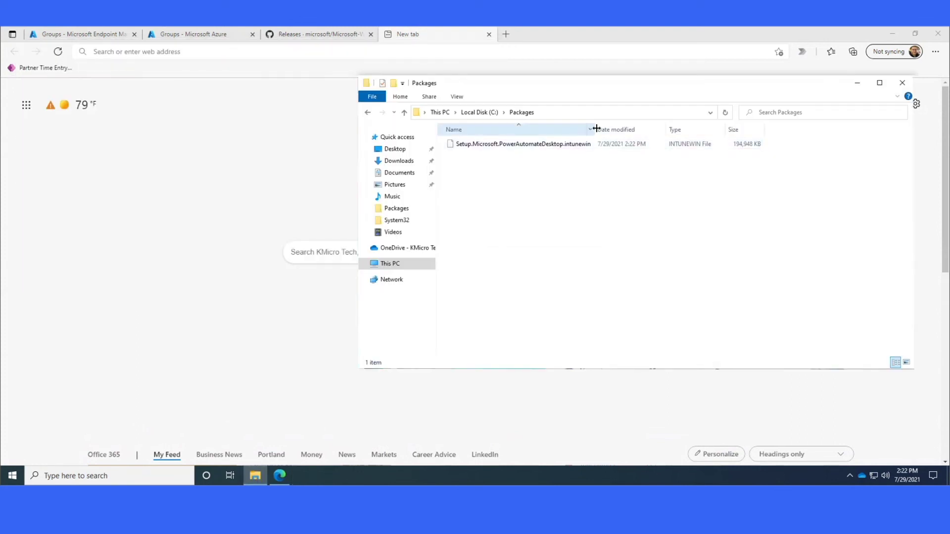
{"action": "left_click_drag", "start_coordinate": [596, 129], "coordinate": [639, 129]}
{"action": "left_click", "coordinate": [470, 145]}
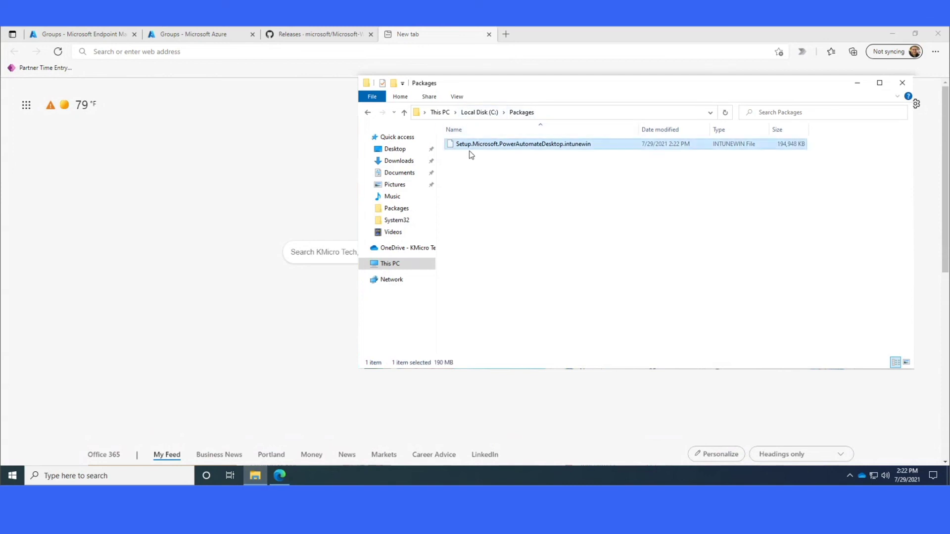